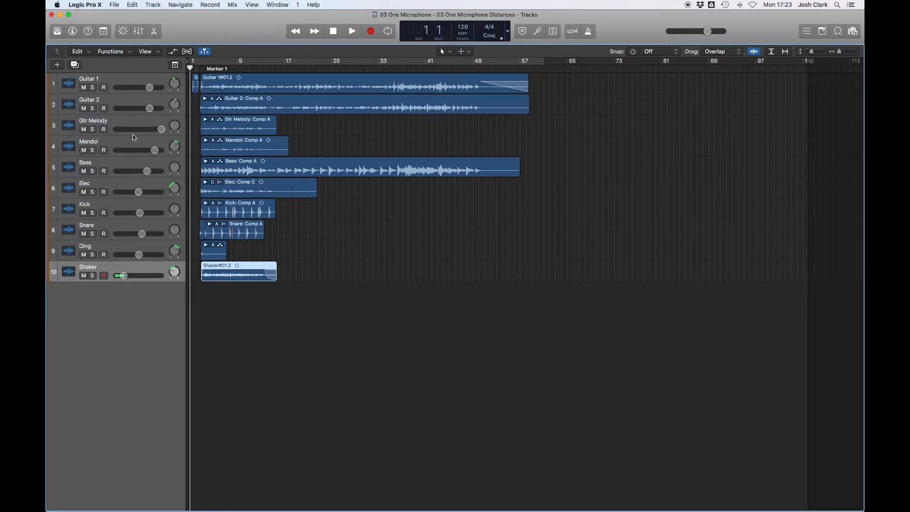
- Open the mixer and enlarge it to show the full channel strips
left_click(138, 32)
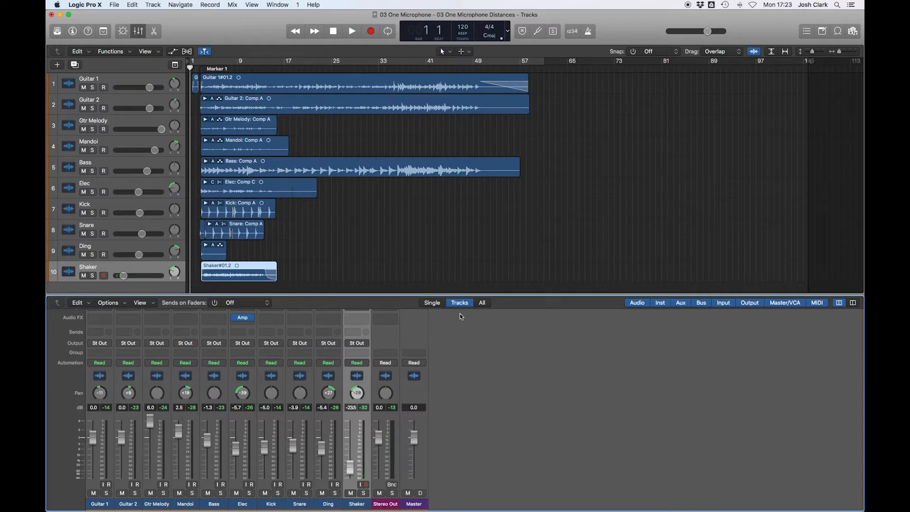
left_click_drag(455, 296, 455, 268)
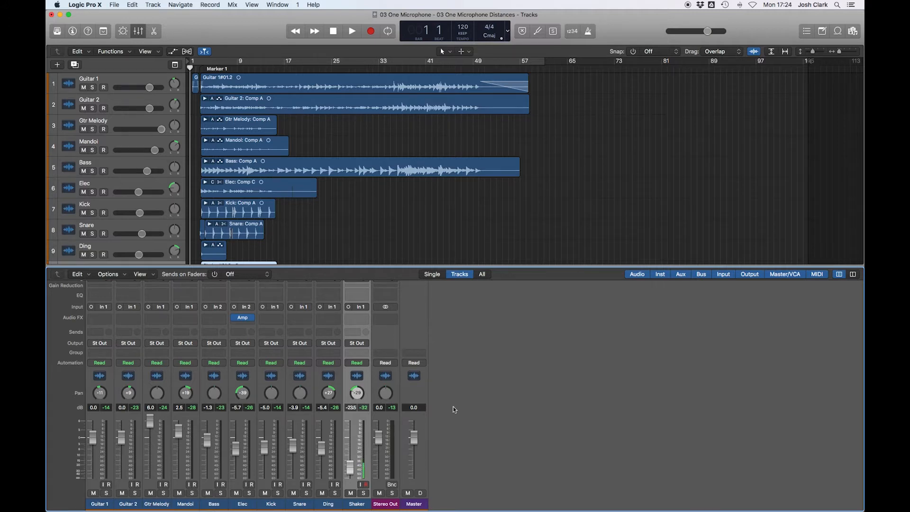
- Select the Stereo Out channel strip and raise its volume fader to 6.0 dB
left_click(384, 486)
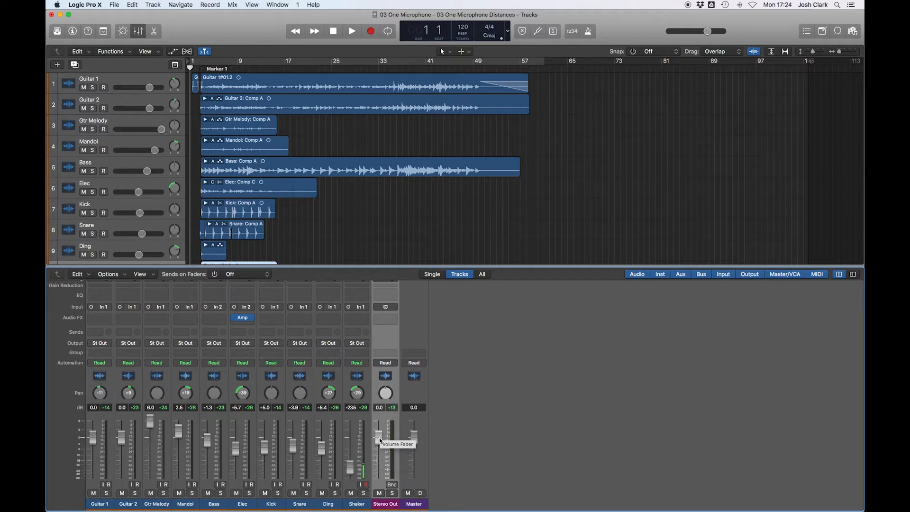
left_click_drag(380, 440, 377, 459)
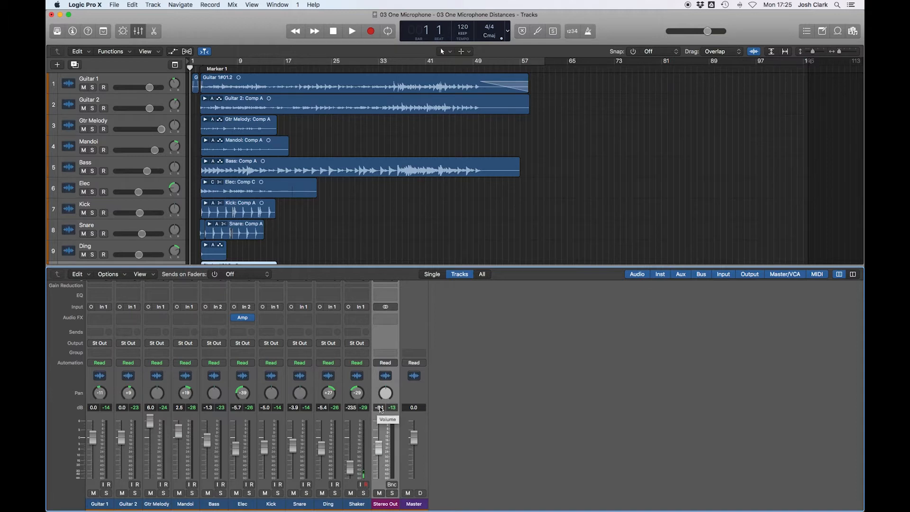
left_click(378, 438, "alt")
left_click_drag(381, 438, 378, 414)
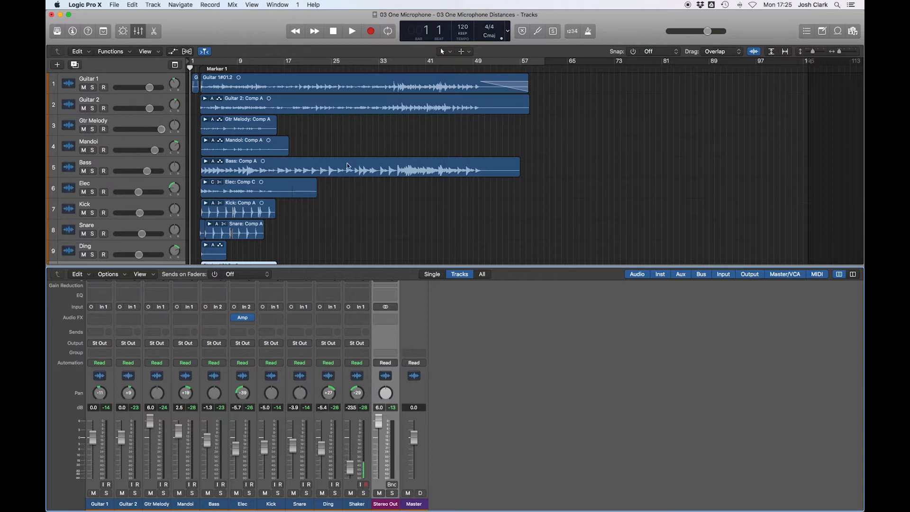
- Open the Bounce dialog from the Stereo Out strip and close it without bouncing
left_click(392, 484)
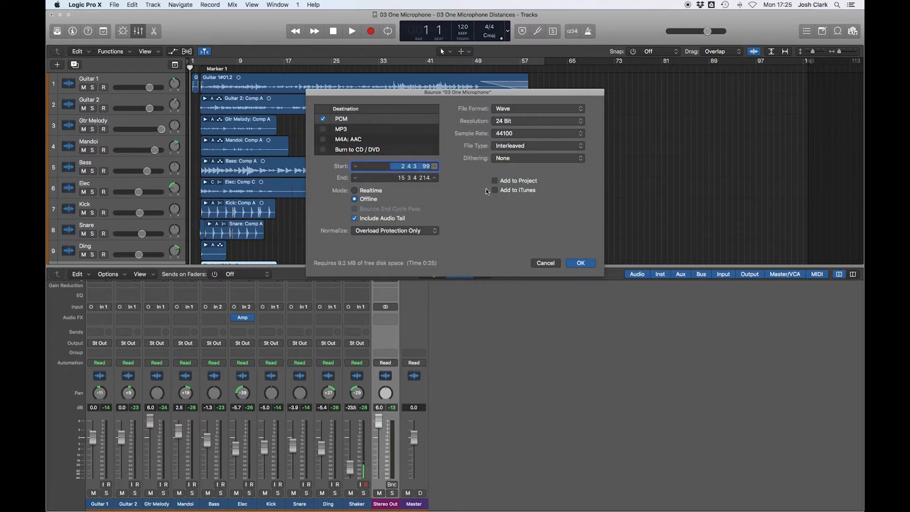
left_click(534, 263)
- Open the Project or Section bounce dialog, review the Wave file format choices, and cancel
left_click(114, 5)
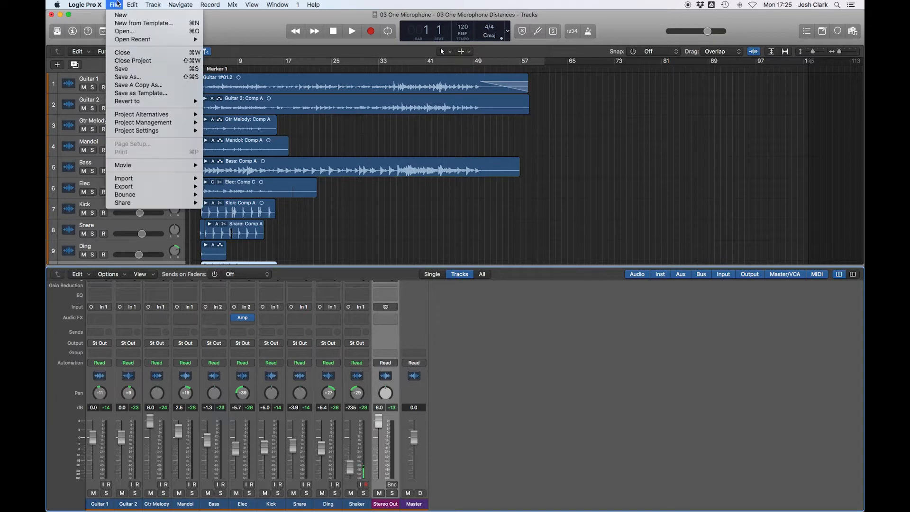
mouse_move(132, 192)
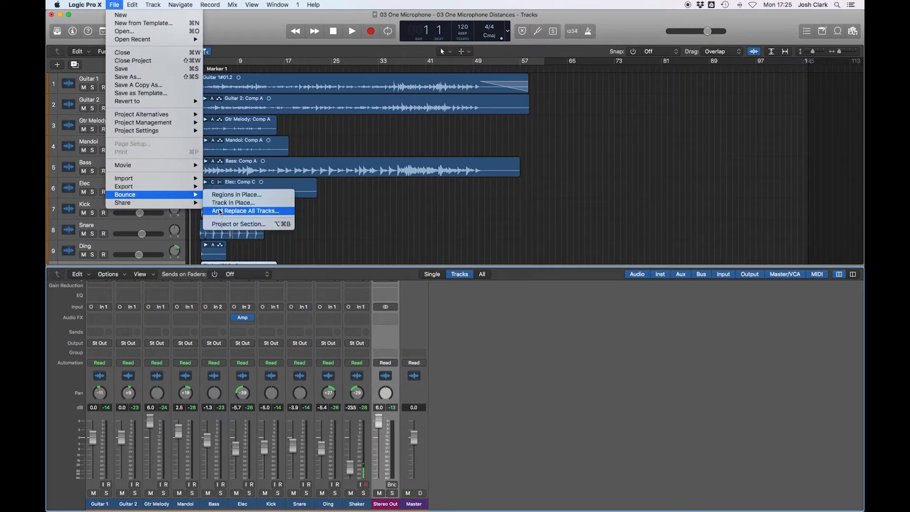
left_click(225, 224)
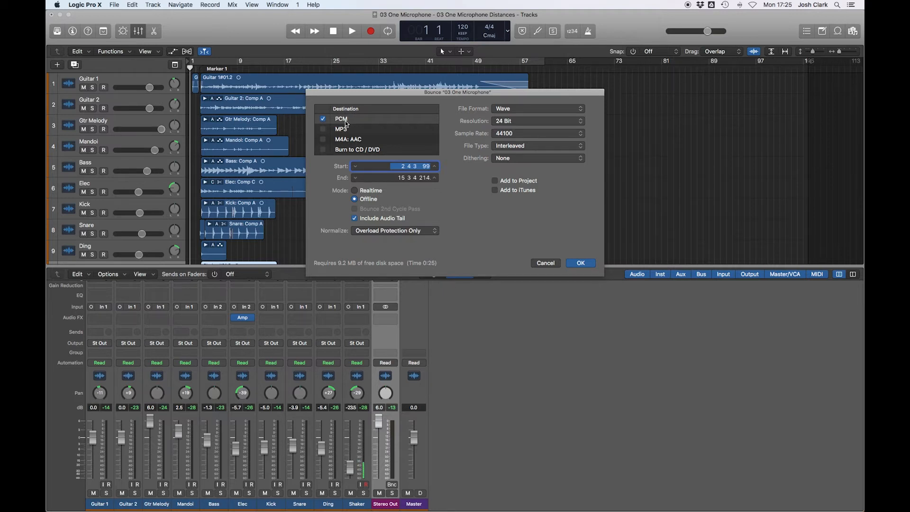
left_click(524, 108)
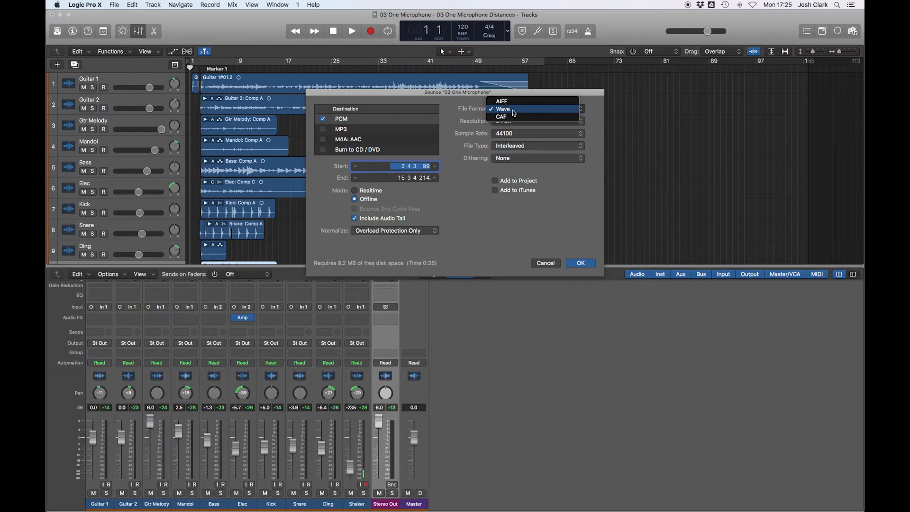
left_click(513, 113)
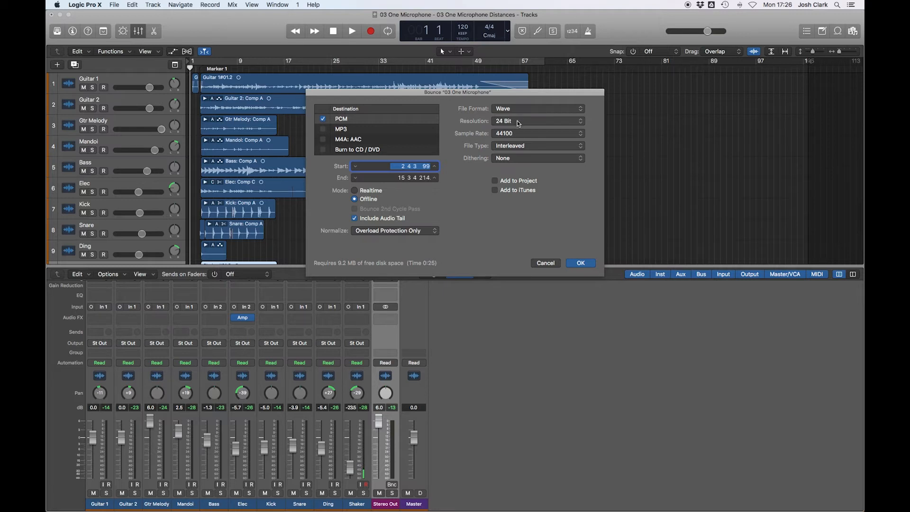
left_click(546, 263)
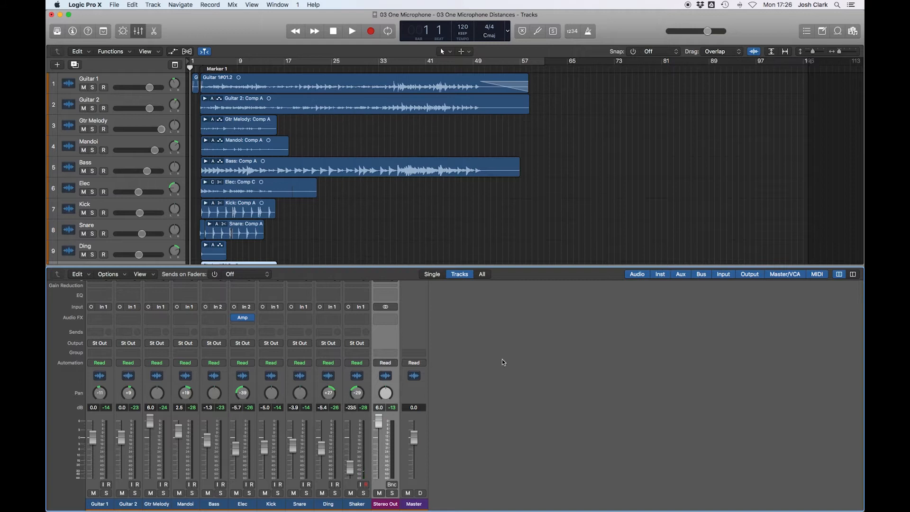
- Open the Project Audio window, browse the list of recorded audio files, and close it
left_click(284, 6)
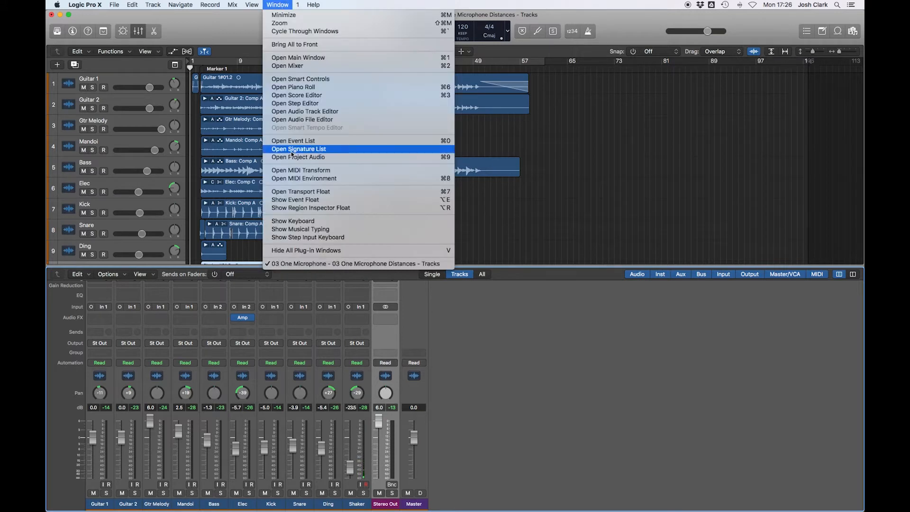
left_click(301, 158)
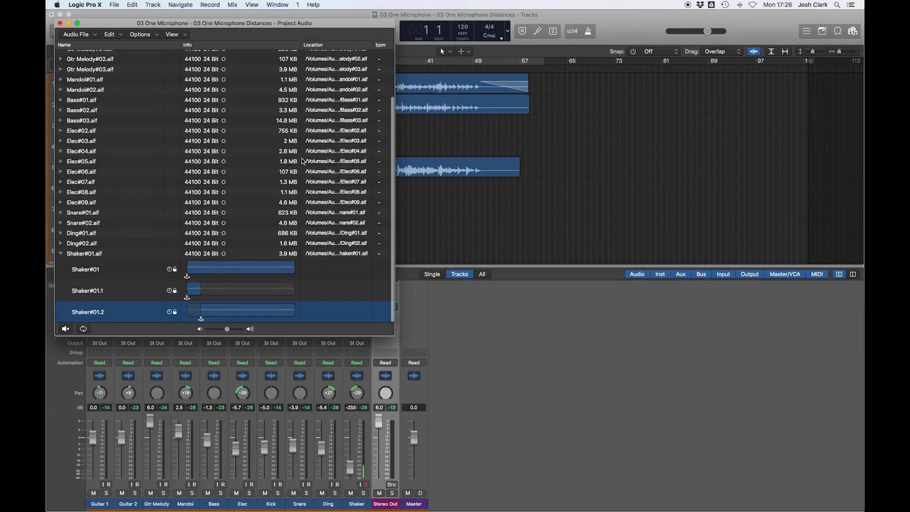
scroll(81, 119, "up", 2)
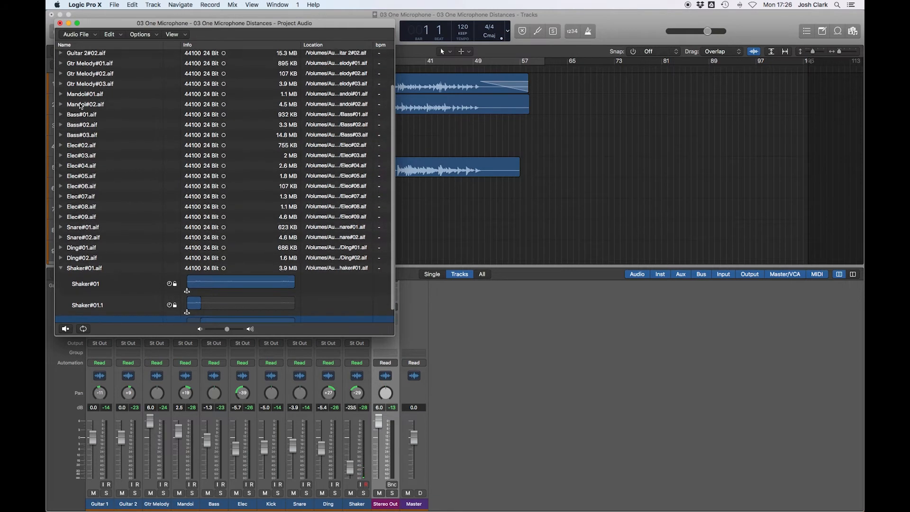
scroll(86, 203, "up", 1)
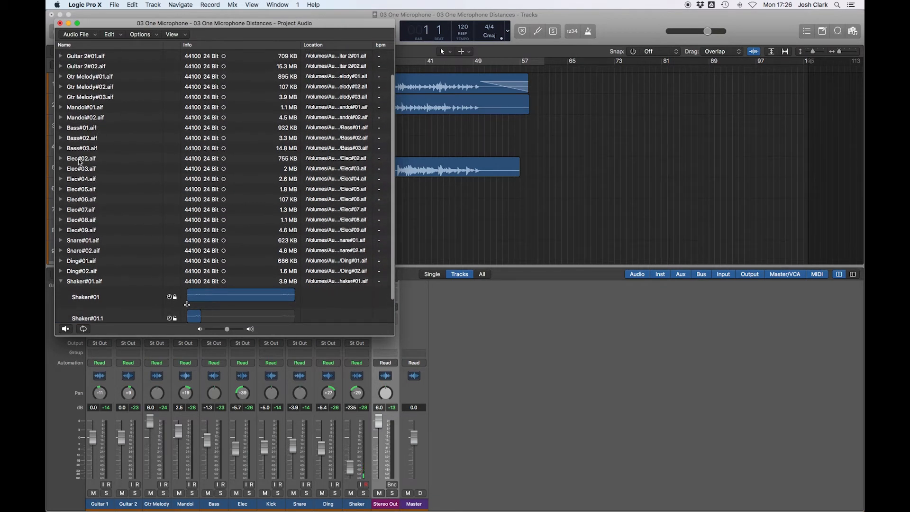
scroll(87, 166, "up", 3)
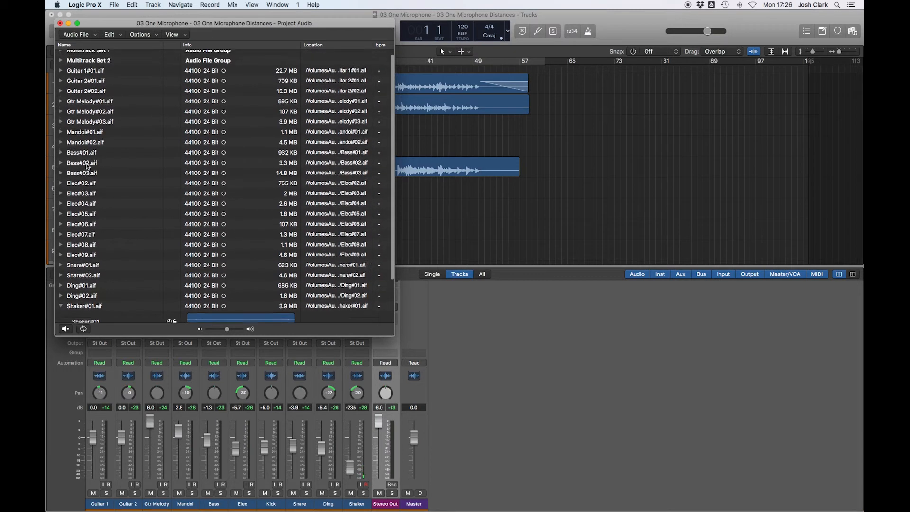
scroll(87, 166, "down", 1)
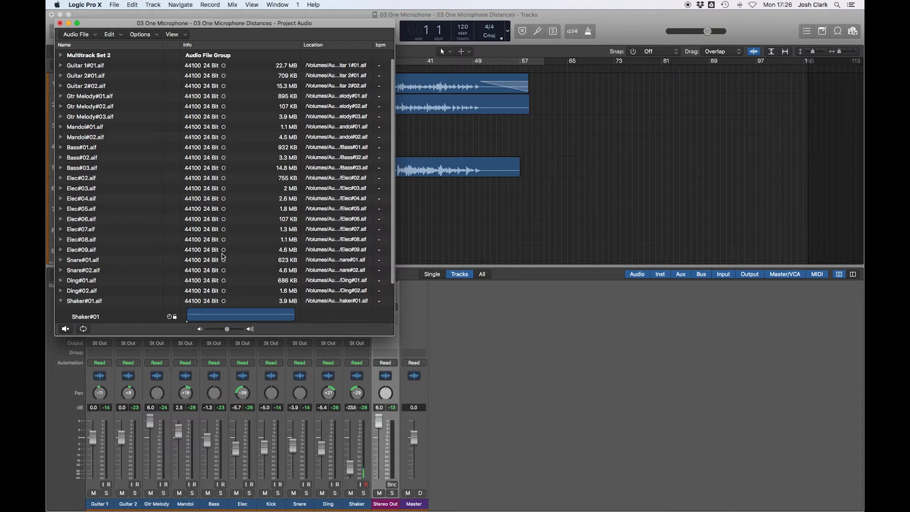
left_click(59, 23)
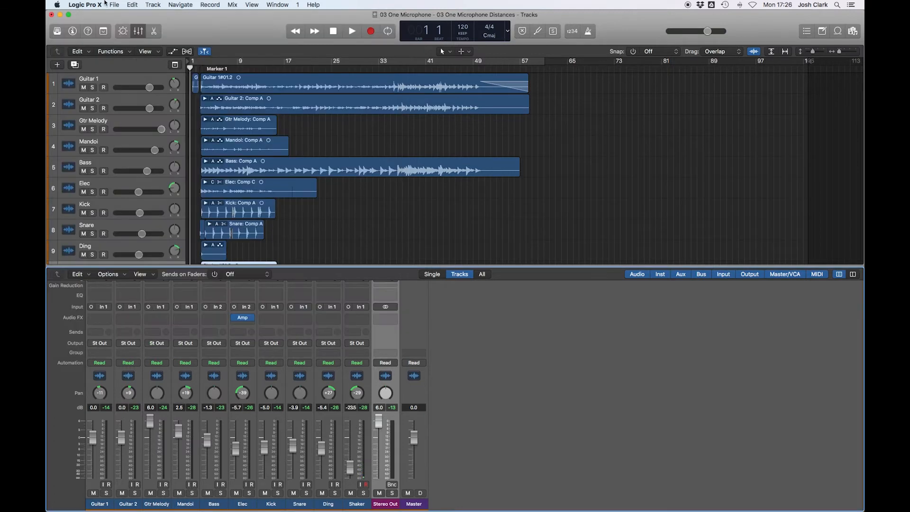
- Reopen the Project or Section bounce dialog and review the 44100 sample rate and 24 Bit resolution options
left_click(114, 4)
mouse_move(141, 194)
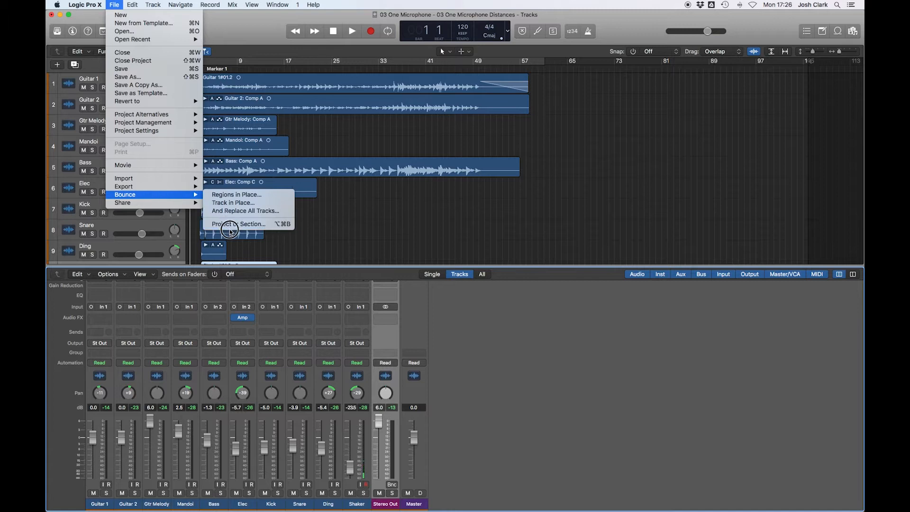
left_click(230, 225)
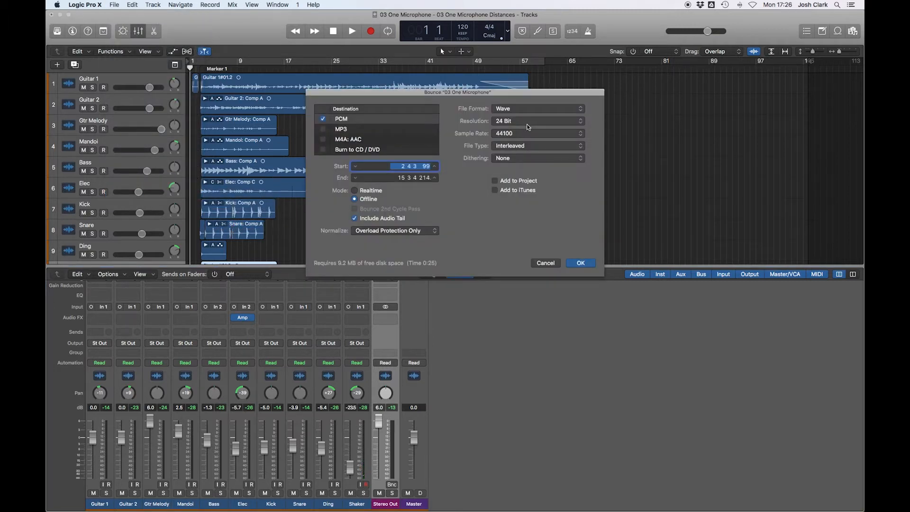
left_click(509, 134)
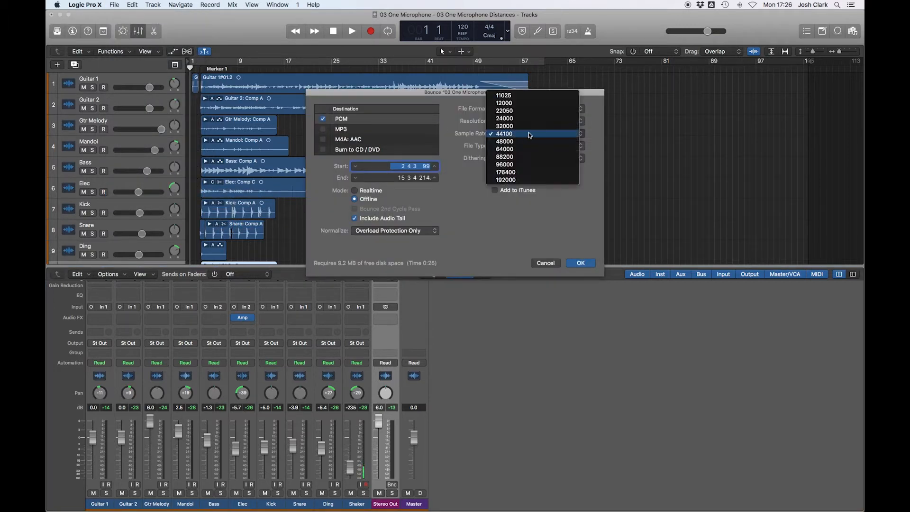
left_click(513, 136)
left_click(510, 121)
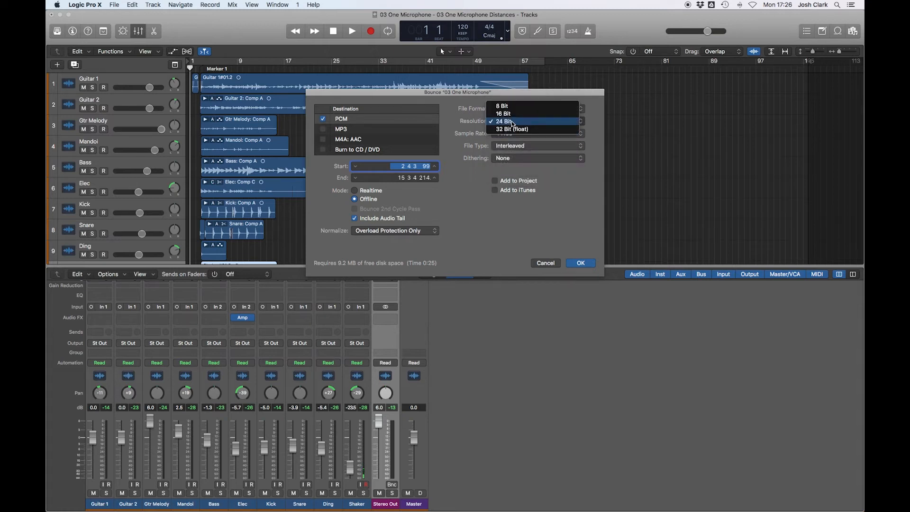
left_click(508, 121)
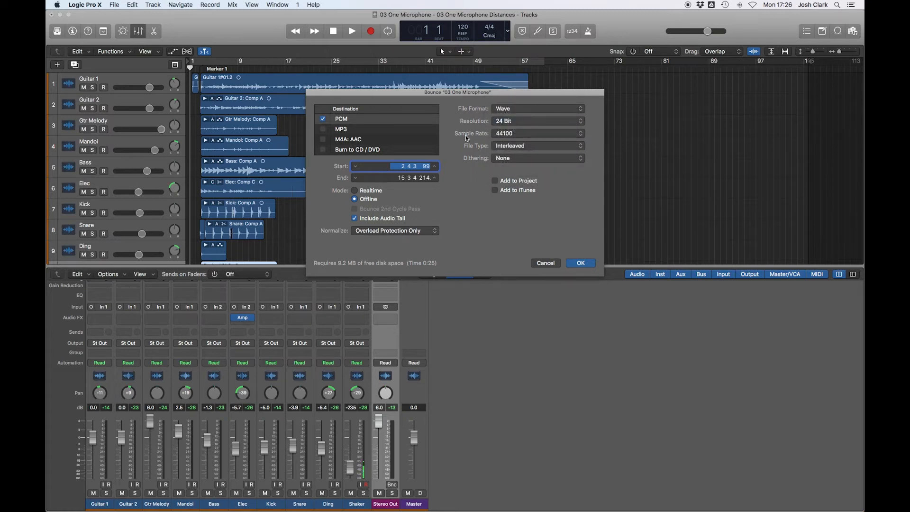
- Switch the bounce mode between Realtime and Offline, leaving Offline selected, and check Include Audio Tail
left_click(355, 191)
left_click(355, 199)
left_click(355, 191)
left_click(355, 199)
left_click(355, 191)
left_click(355, 200)
left_click(375, 221)
- Try the Normalize options On and Off, set it to Overload Protection Only, and cancel the dialog
left_click(372, 233)
left_click(373, 233)
left_click(369, 231)
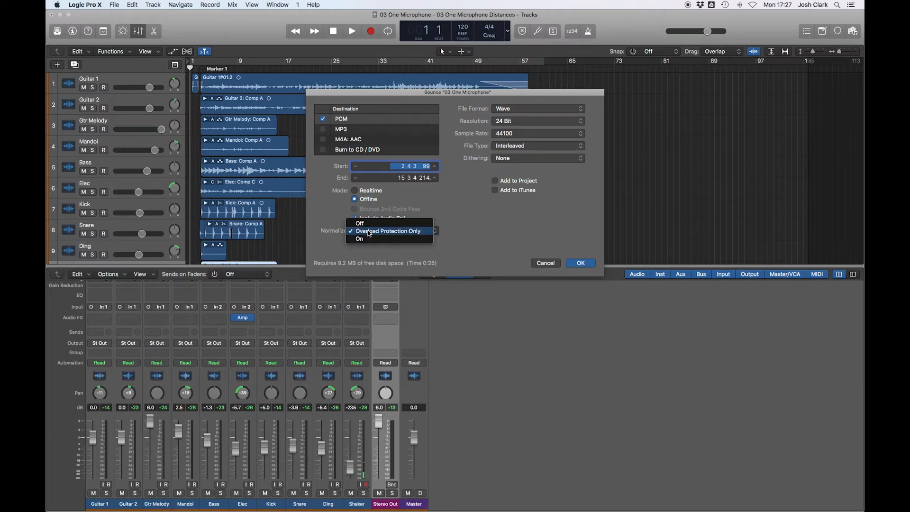
left_click(374, 240)
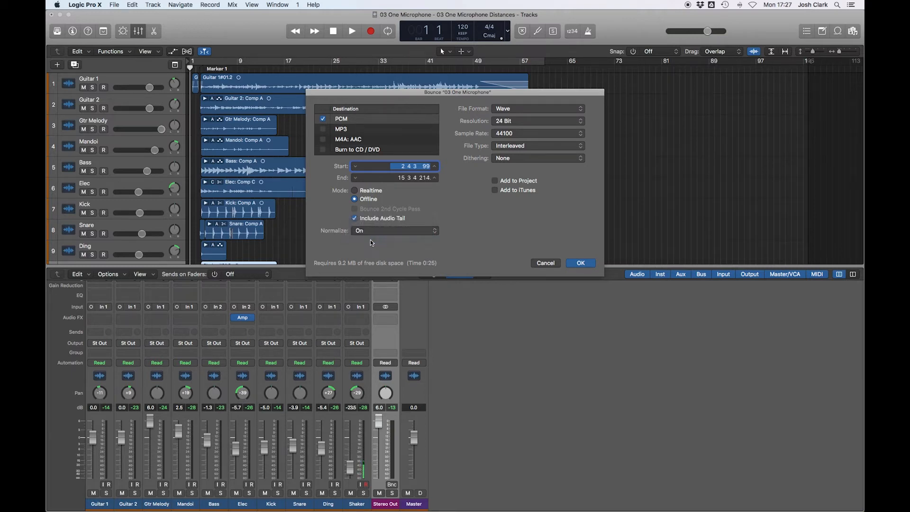
left_click(378, 232)
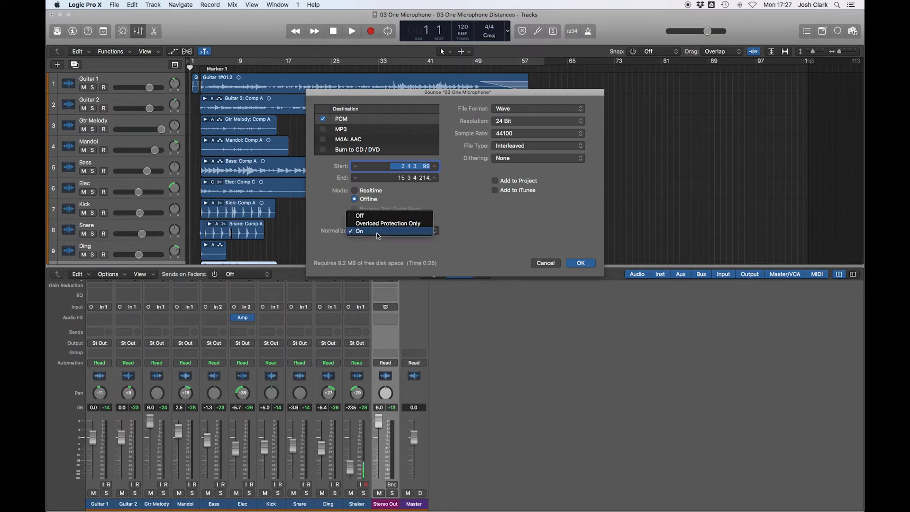
left_click(375, 211)
left_click(374, 231)
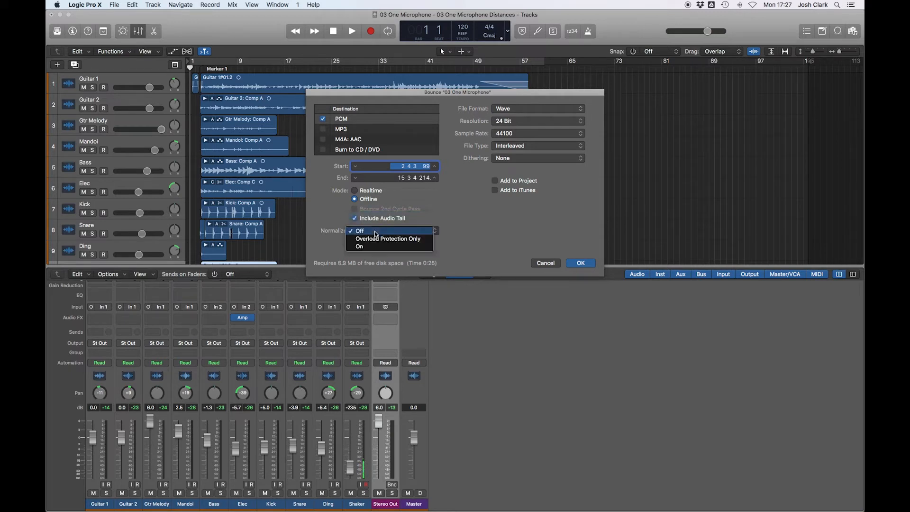
left_click(400, 241)
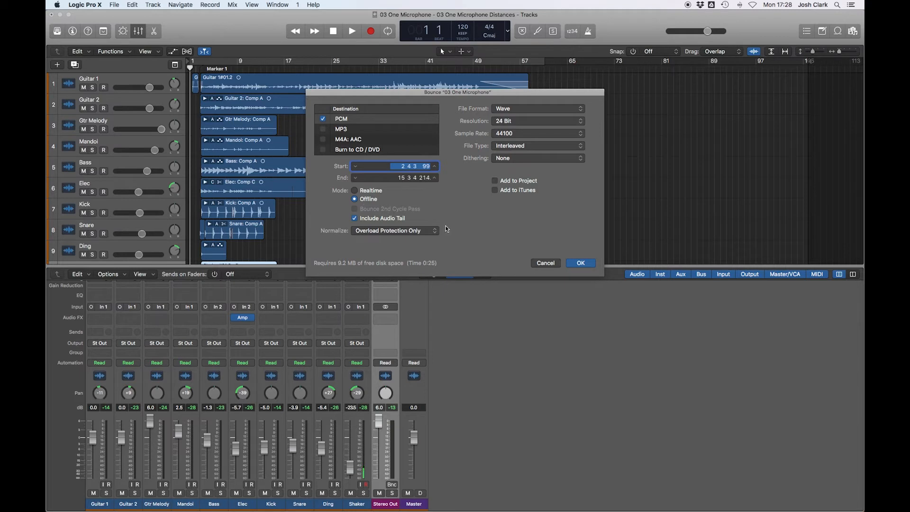
left_click(546, 263)
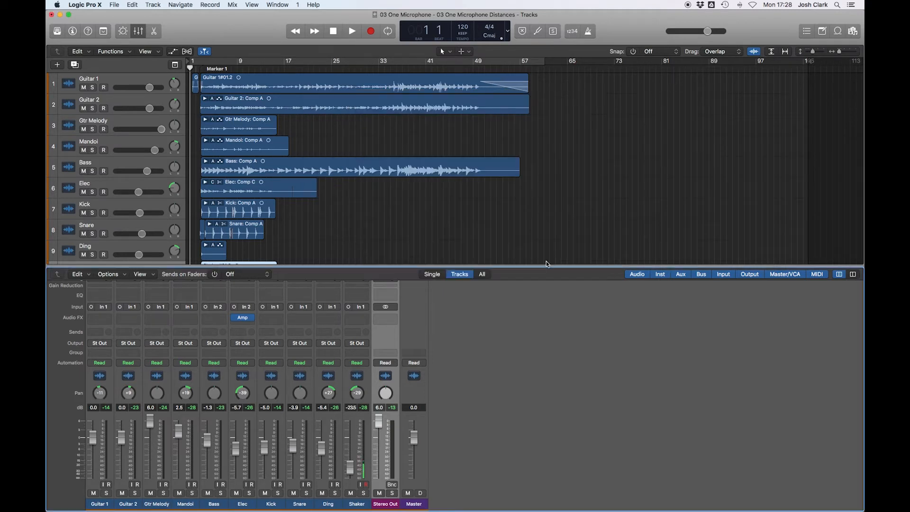
- Set a cycle range on the ruler spanning from the start of the regions to their end
left_click(210, 64)
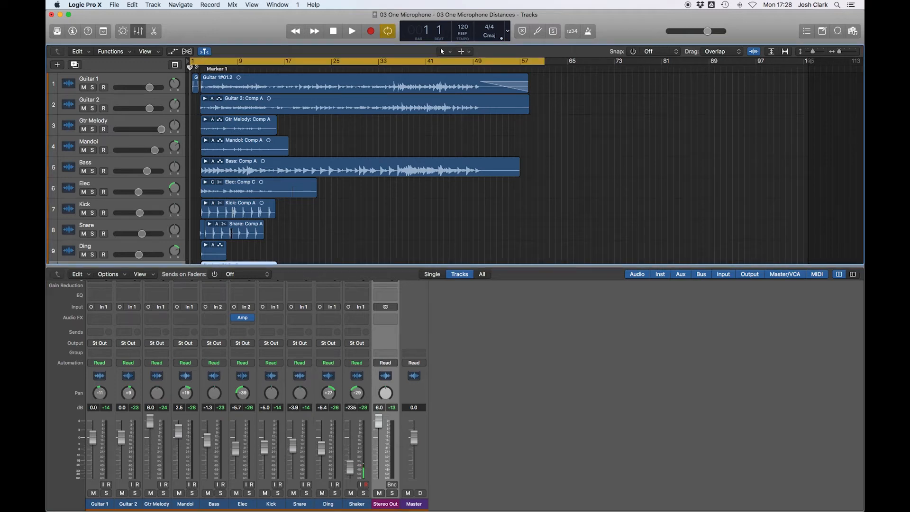
left_click(190, 63)
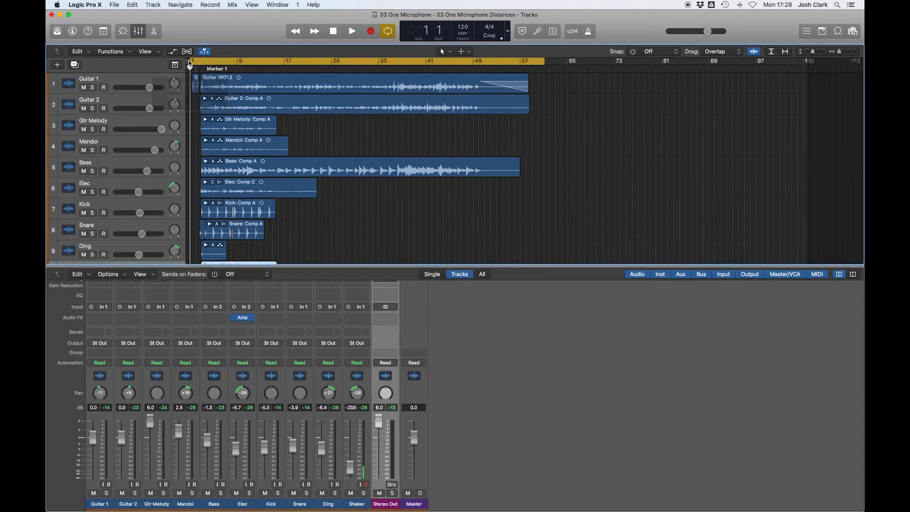
left_click_drag(197, 61, 221, 60)
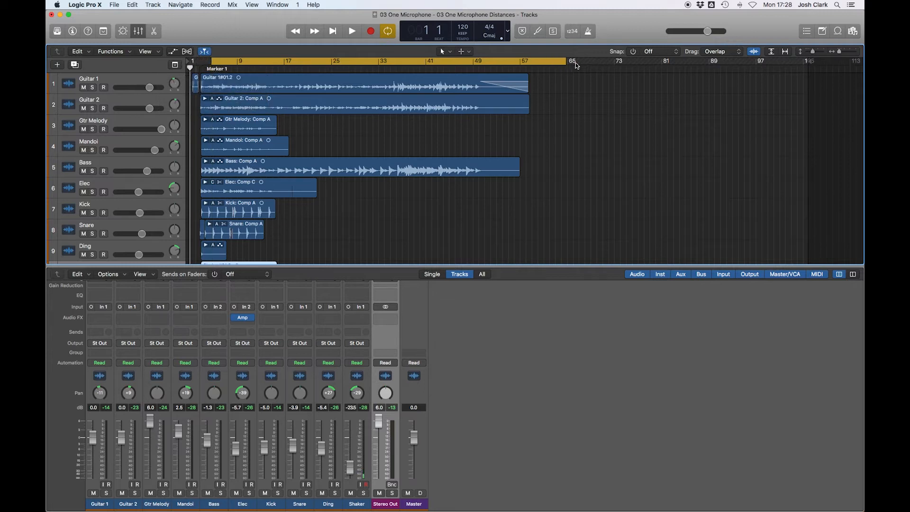
left_click(552, 61)
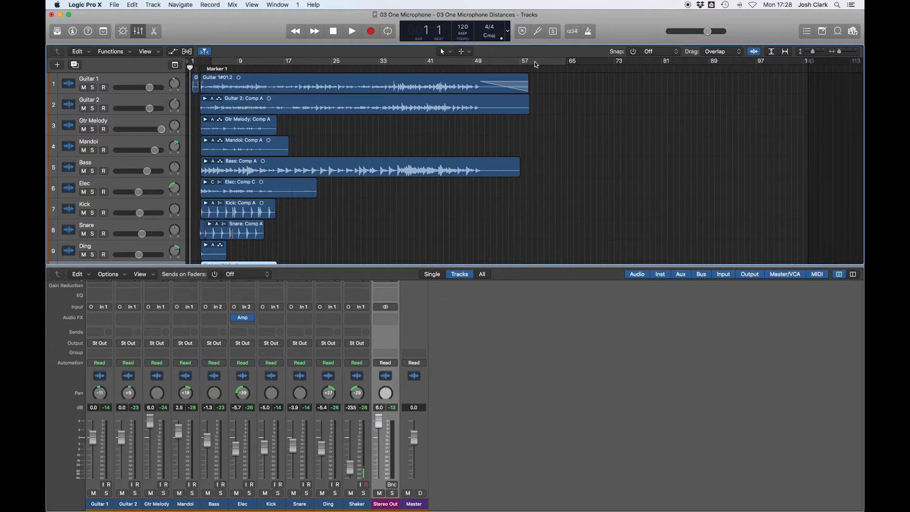
left_click(536, 64)
left_click_drag(566, 61, 531, 62)
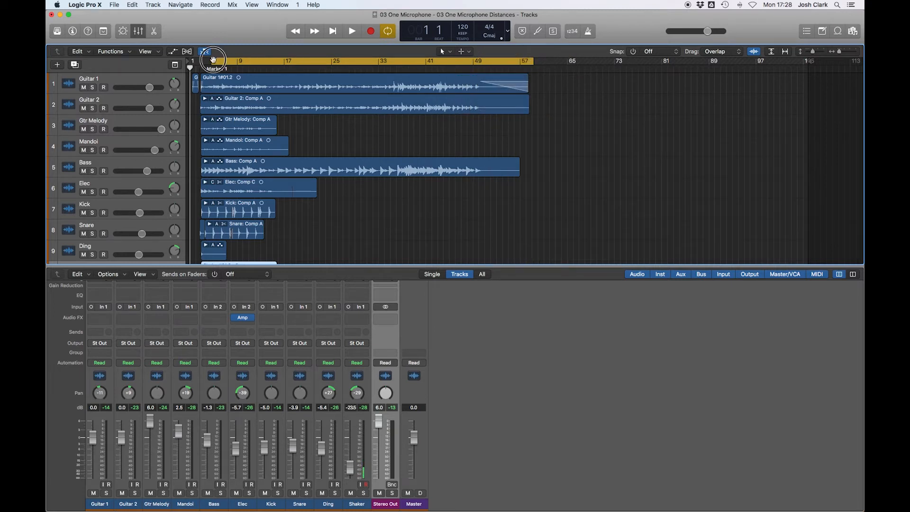
- Reset the cycle range on the ruler so it starts at bar 1
left_click(215, 62)
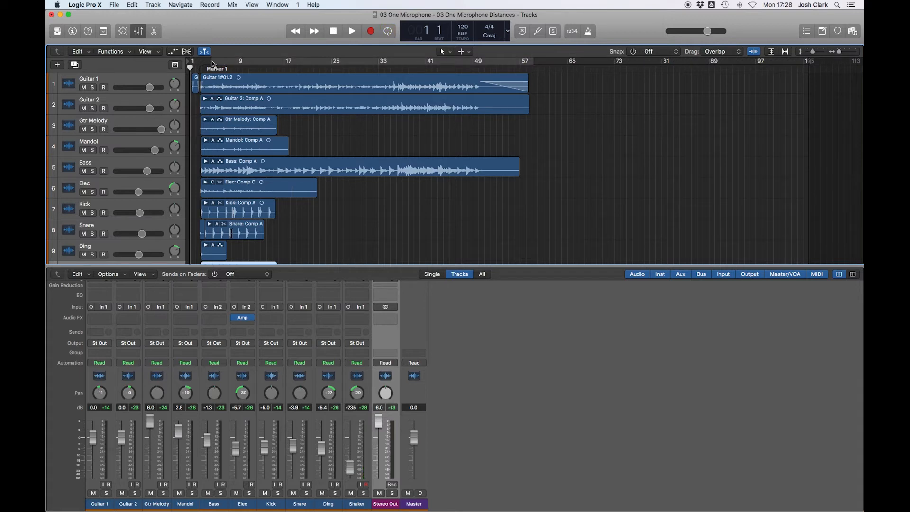
left_click(219, 62)
left_click_drag(212, 62, 171, 62)
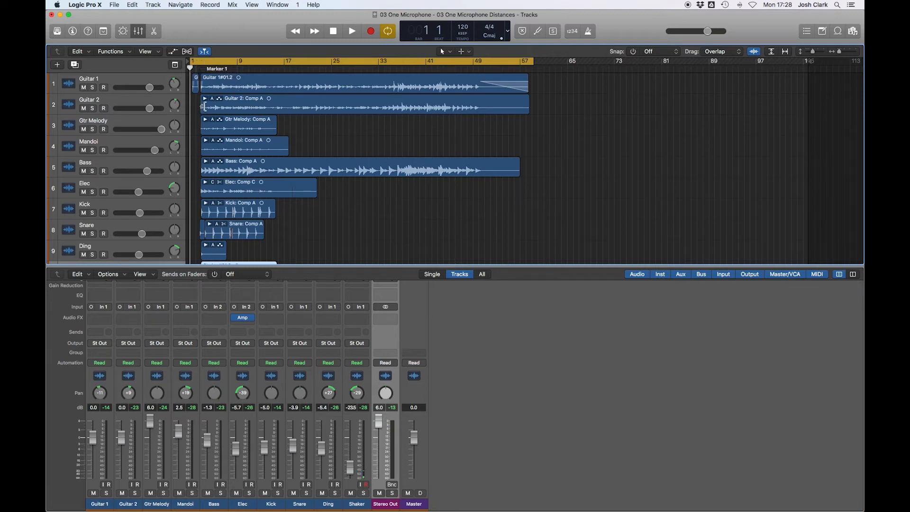
- Zoom in to inspect the start of the arrangement and where the first regions begin
scroll(203, 107, "up", 10)
scroll(204, 107, "left", 4)
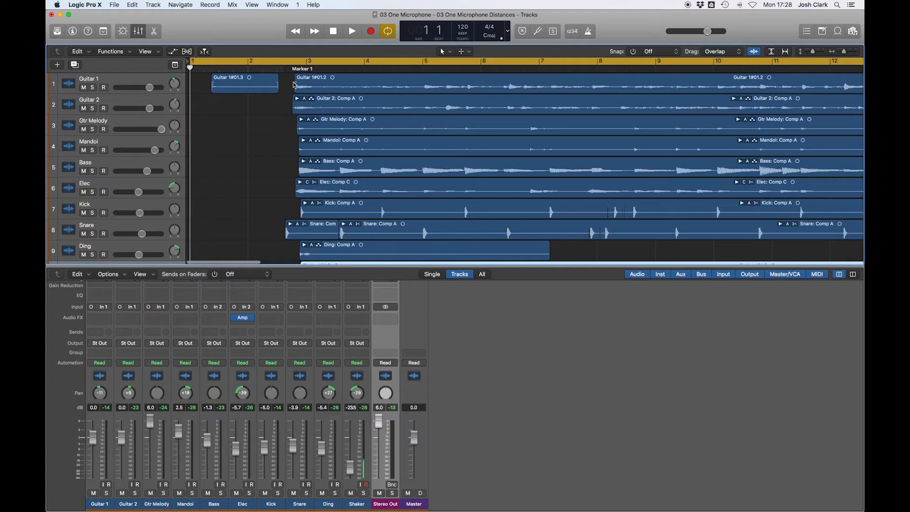
key("Return")
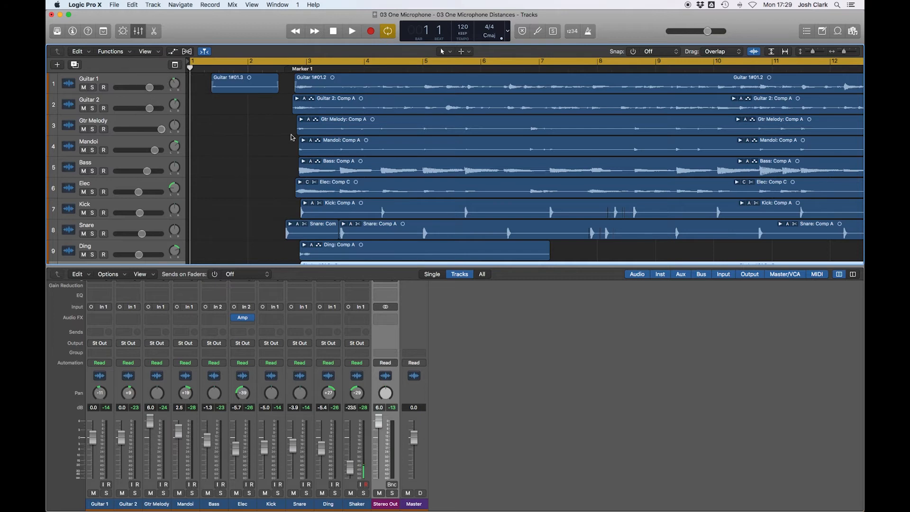
scroll(297, 139, "down", 10)
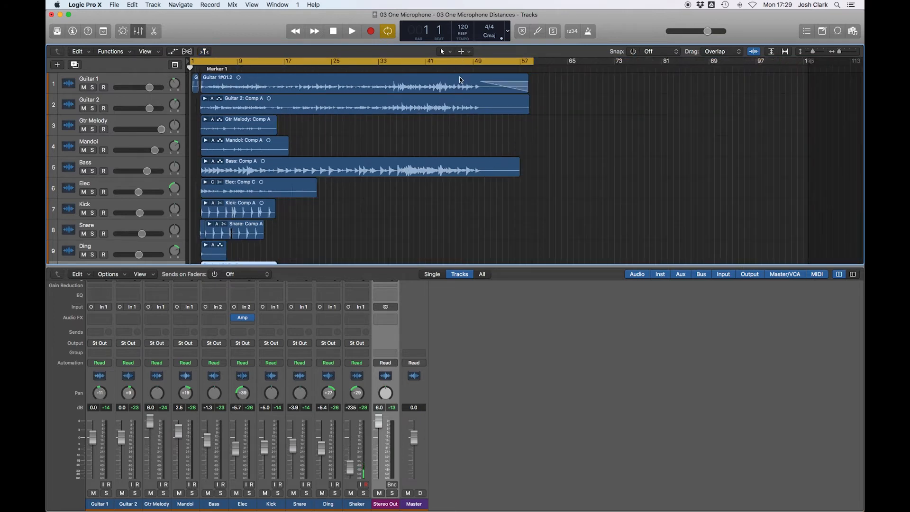
scroll(470, 78, "up", 10)
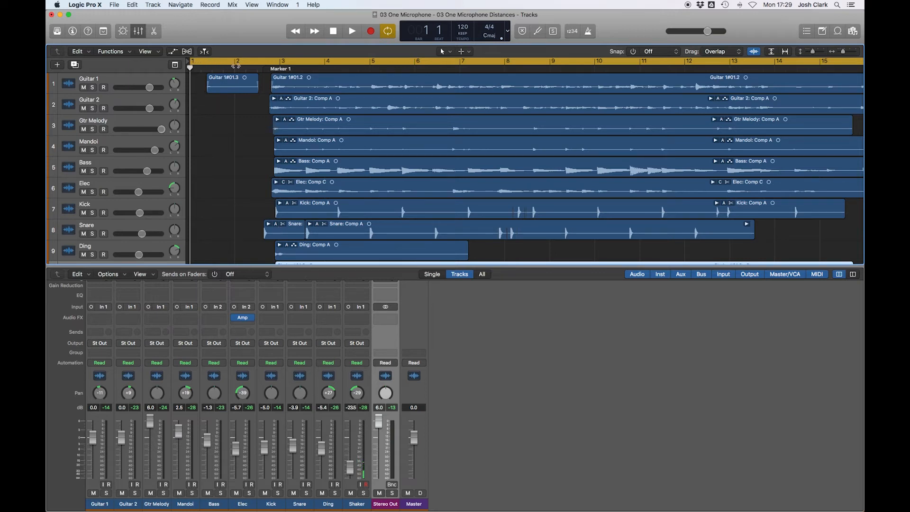
key("super+Left")
key("super+Left")
key("super+Left")
key("super+Left")
key("super+Left")
key("super+Left")
key("super+Left")
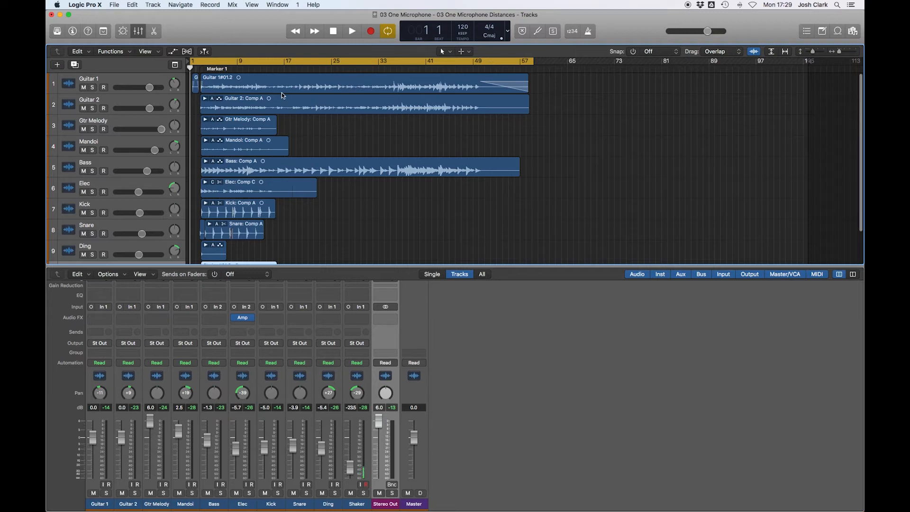
key("super+Right")
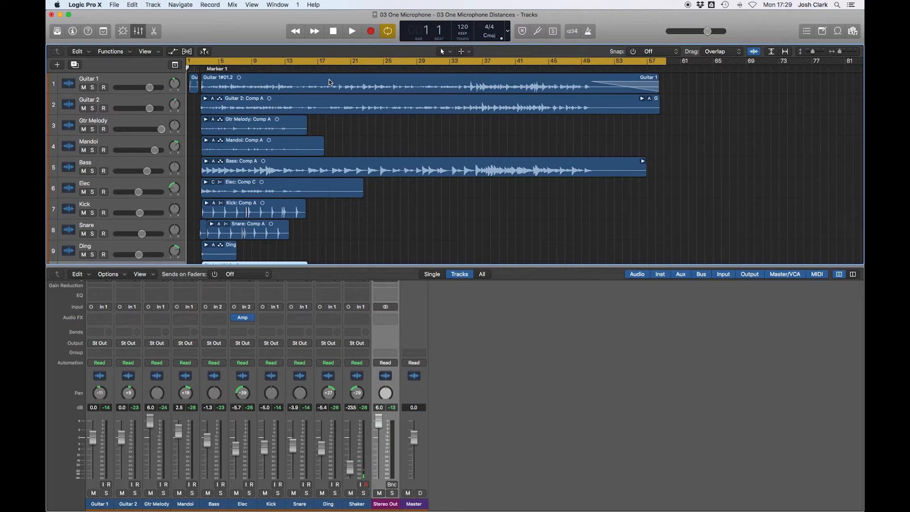
scroll(323, 110, "left", 1)
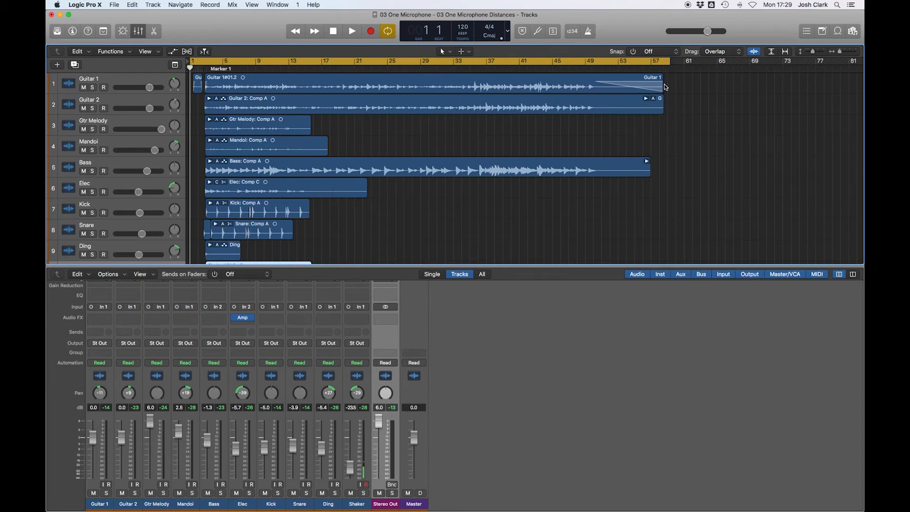
- Bounce the mix from the Stereo Out channel, saving it as 03 One Microphone MIX 1 in the Bounces folder
left_click(392, 485)
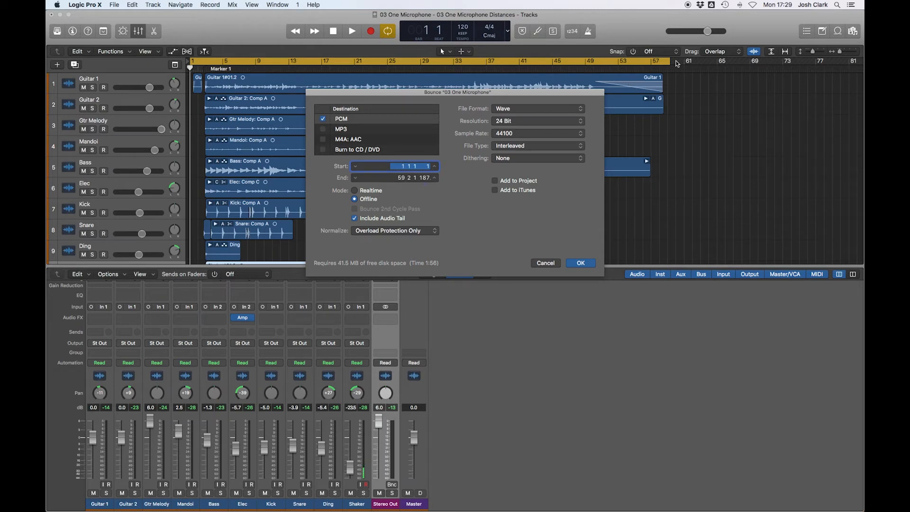
left_click(579, 264)
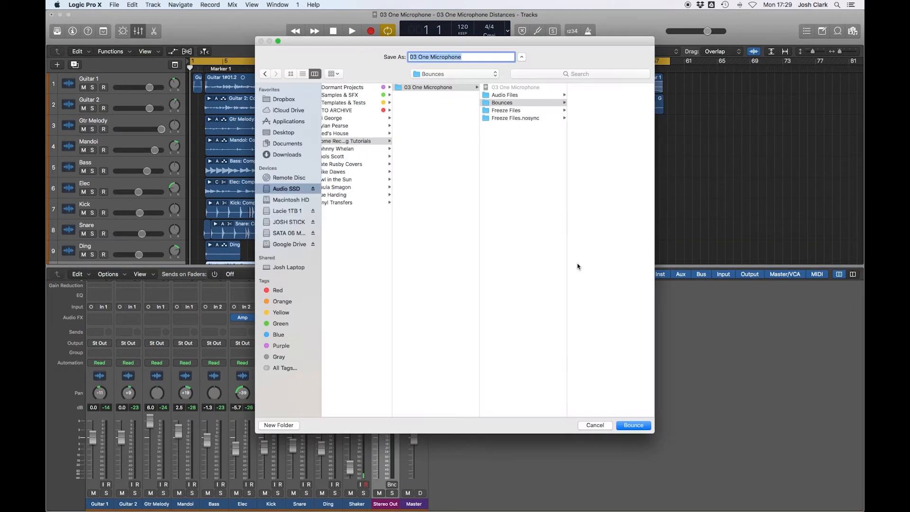
left_click(479, 56)
type("MIX 1")
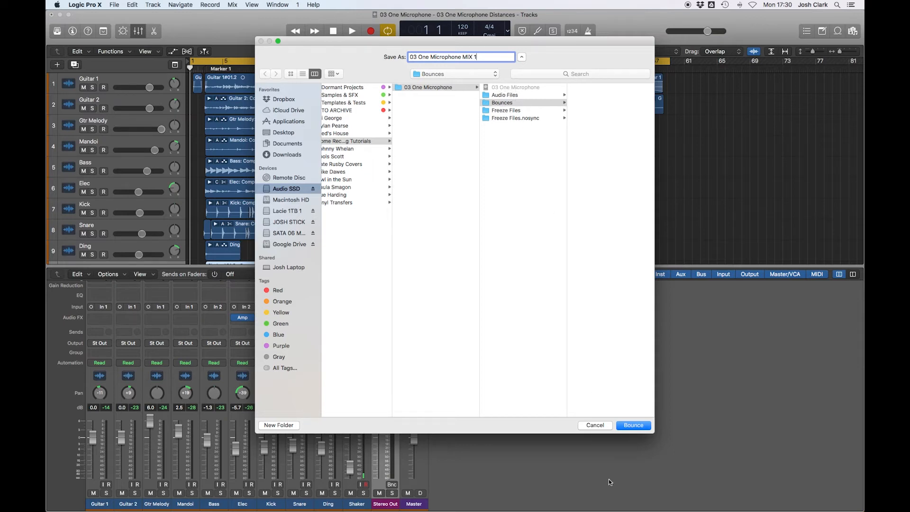
left_click(630, 427)
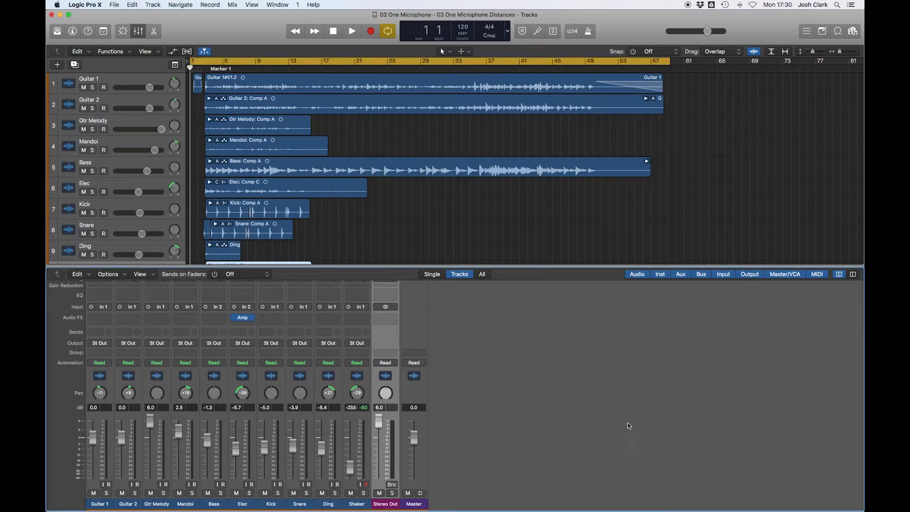
- Switch to Finder and locate the bounced 03 One Microphone MIX 1.wav file in the project's Bounces folder
key("super+Tab")
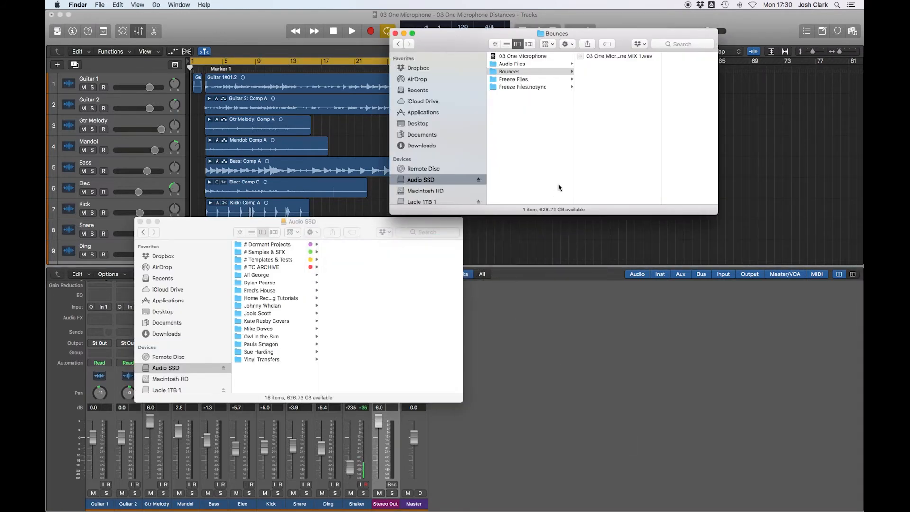
left_click_drag(619, 36, 554, 120)
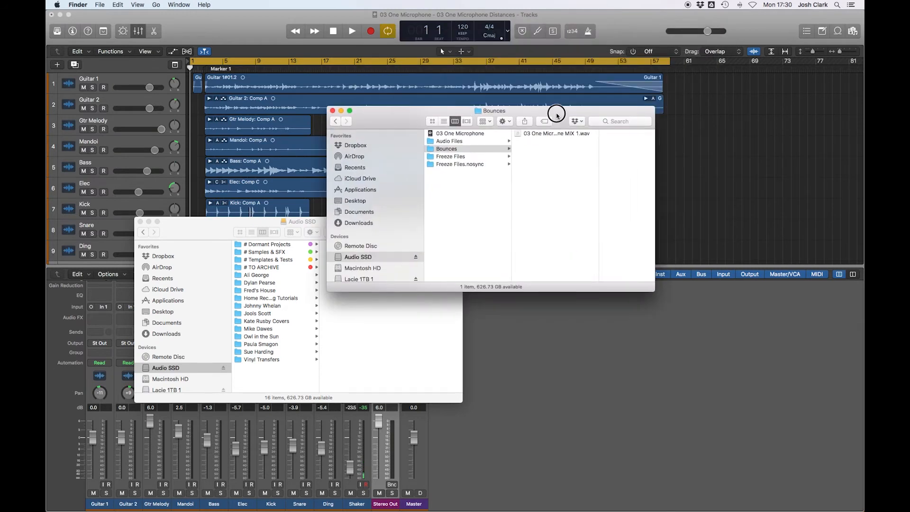
left_click_drag(444, 120, 340, 195)
left_click(350, 231)
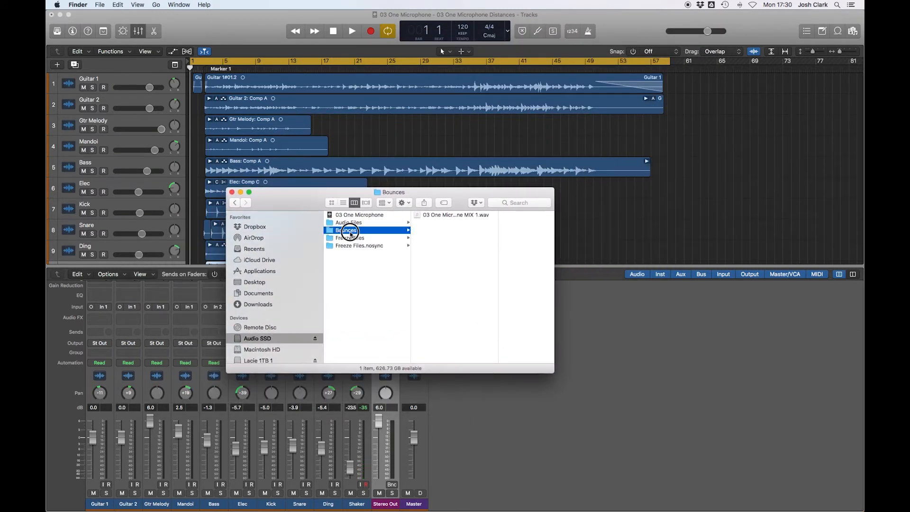
left_click(438, 219)
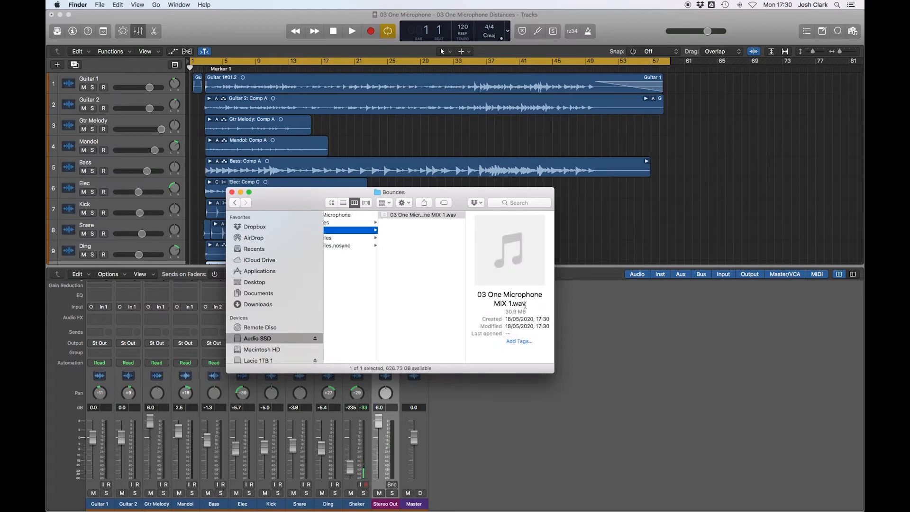
left_click_drag(478, 293, 536, 302)
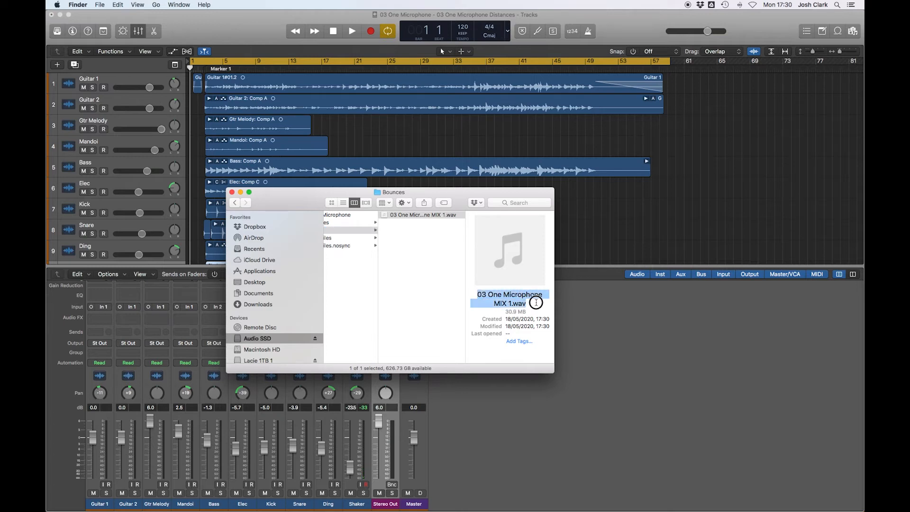
left_click(409, 233)
left_click(436, 216)
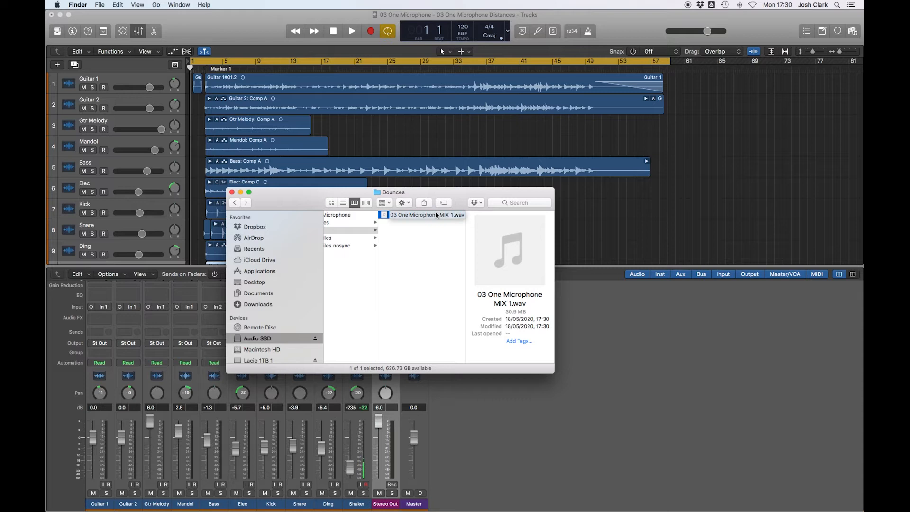
left_click(430, 257)
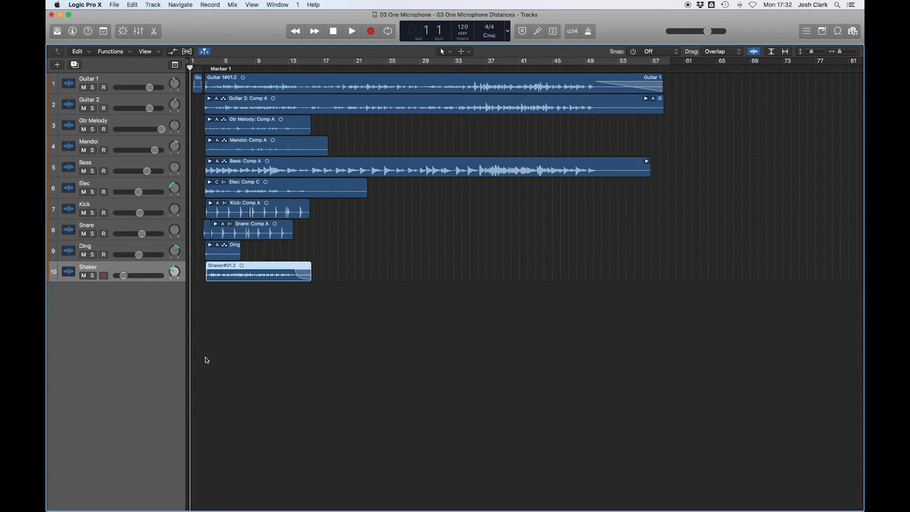
- Import Violin.wav from the project folder into the arrangement as a new track
key("super+Tab")
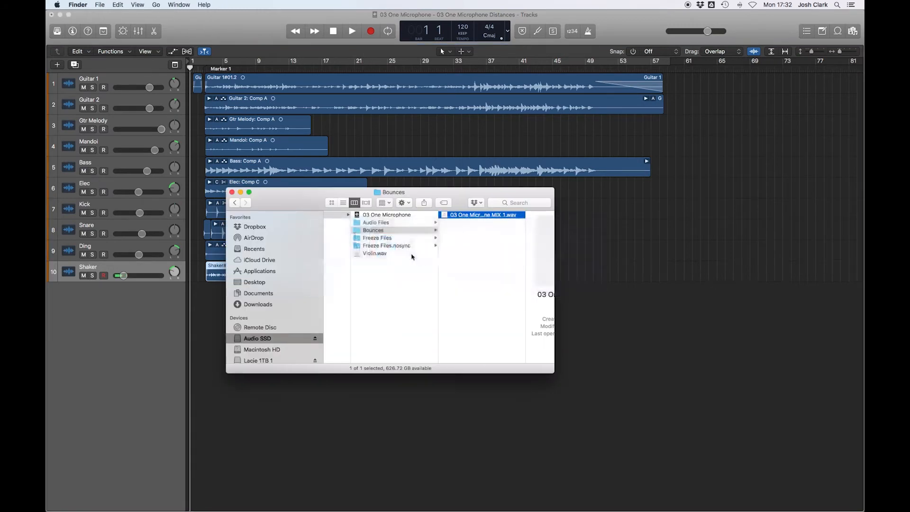
left_click(375, 254)
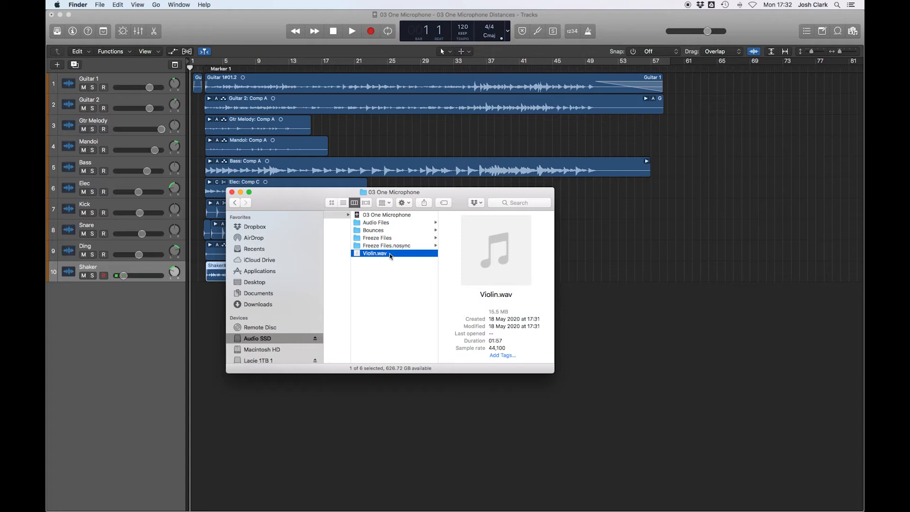
left_click_drag(372, 255, 188, 305)
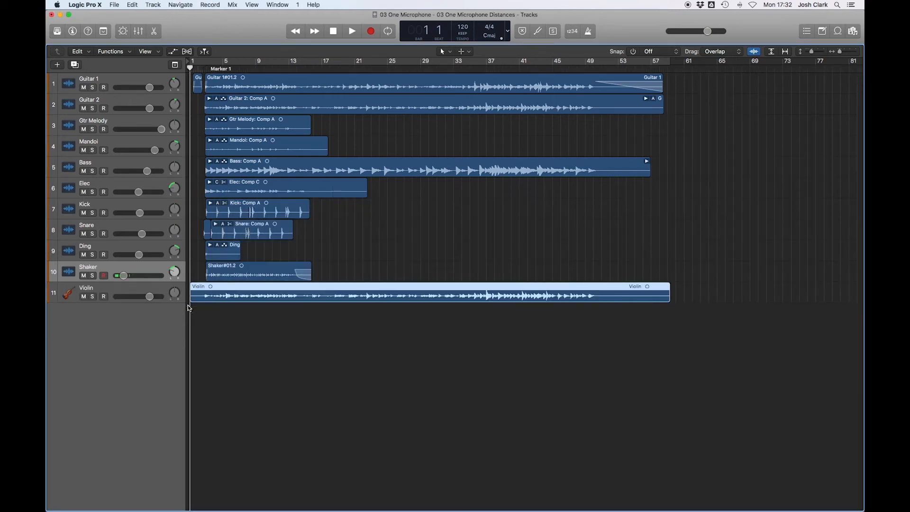
left_click(112, 289)
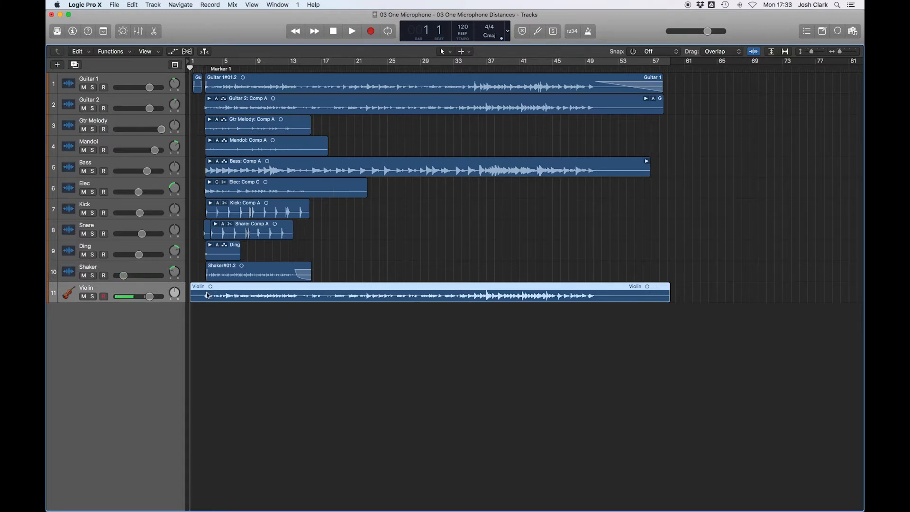
key("super+Right")
key("super+Right")
key("super+Right")
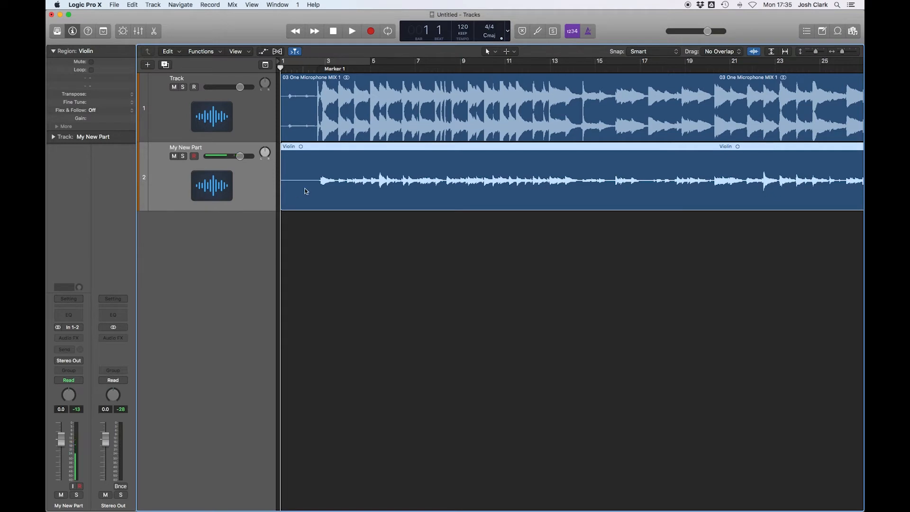
- Move the Violin region so it starts slightly after the beginning of the MIX 1 region
left_click(351, 268)
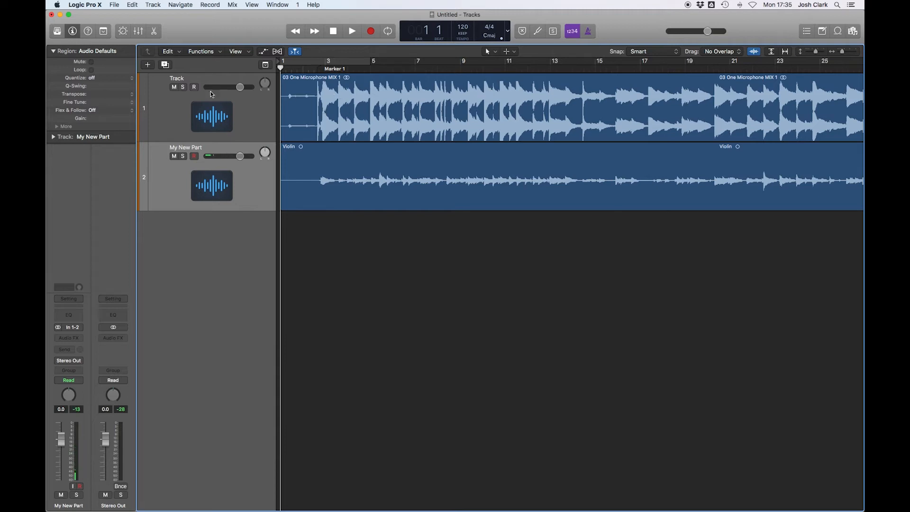
left_click(179, 113)
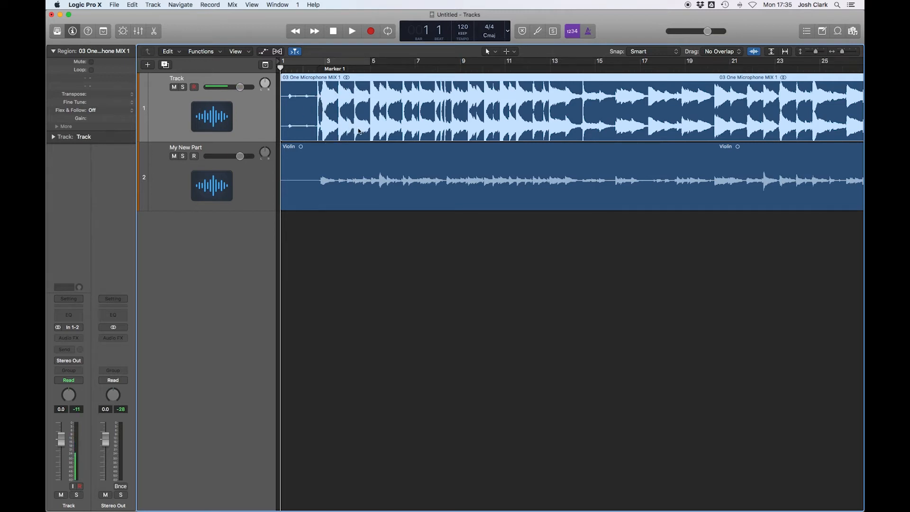
left_click(351, 80)
left_click(303, 150)
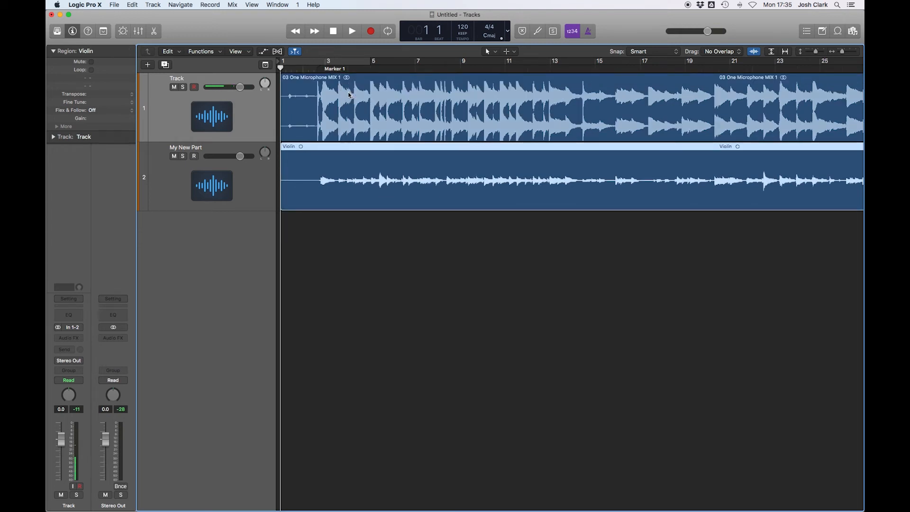
left_click(351, 80)
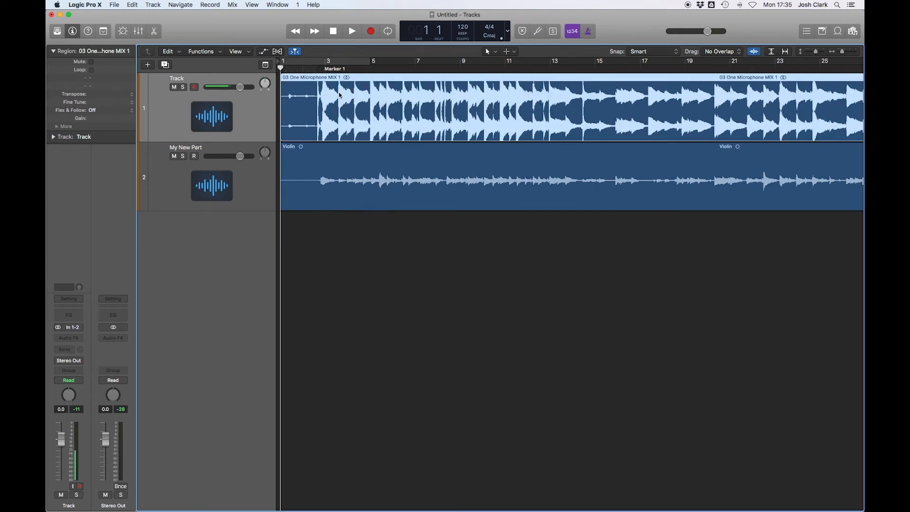
left_click(358, 160)
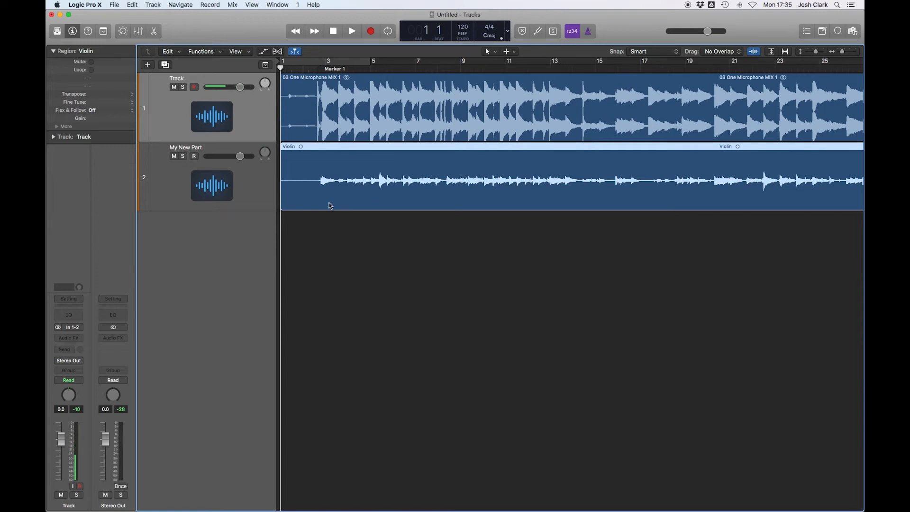
left_click_drag(283, 208, 320, 209)
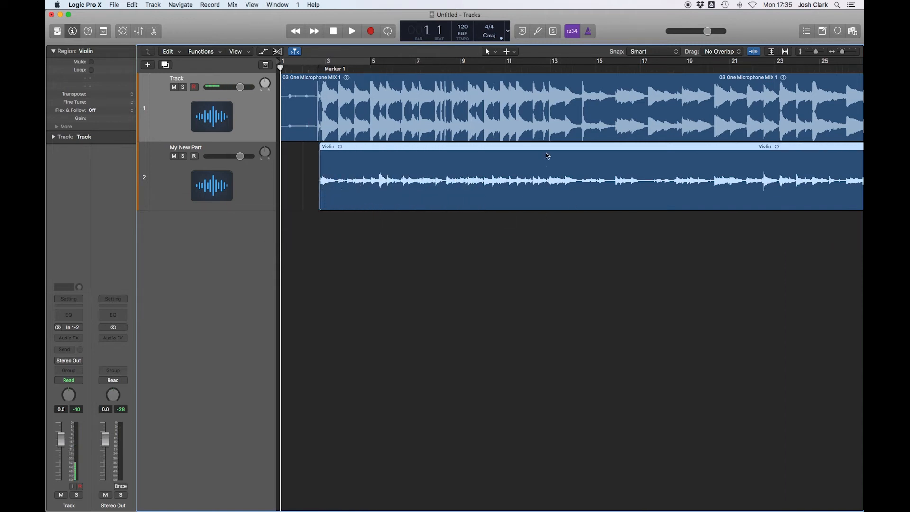
scroll(510, 173, "right", 10)
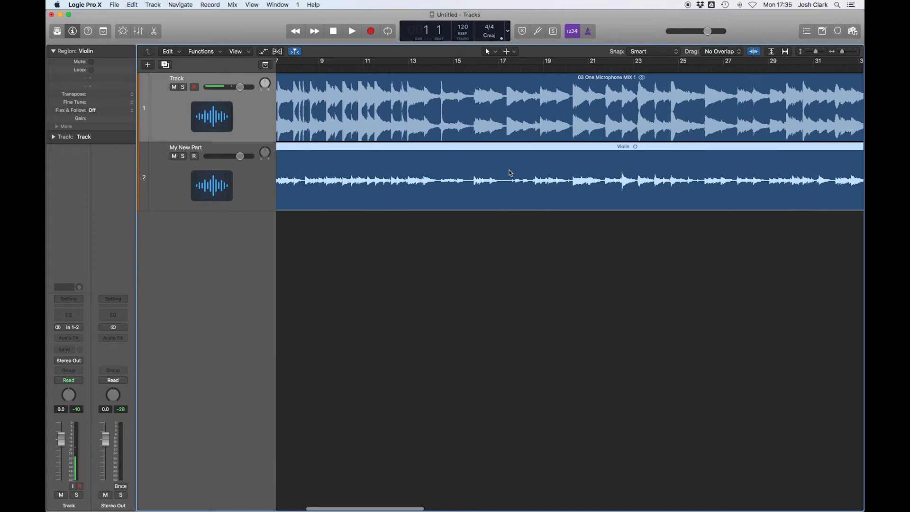
scroll(510, 173, "down", 5)
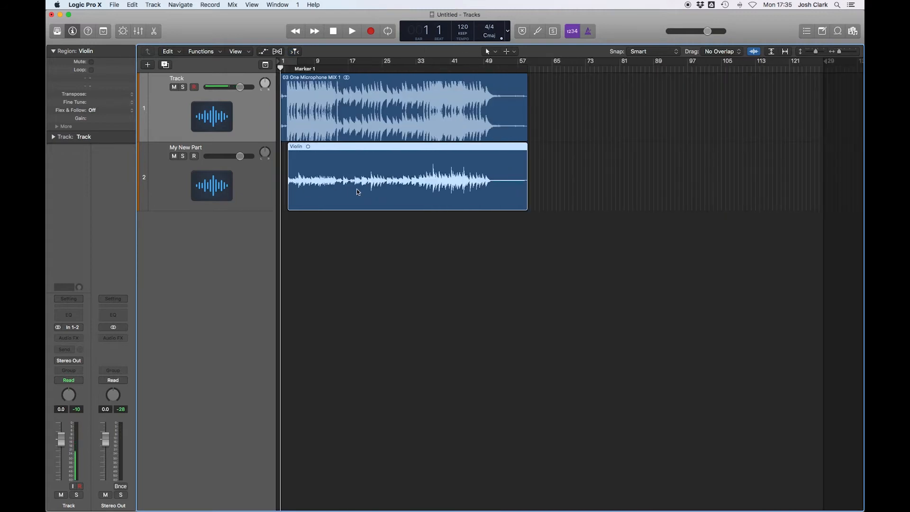
scroll(429, 196, "up", 3)
scroll(429, 195, "down", 1)
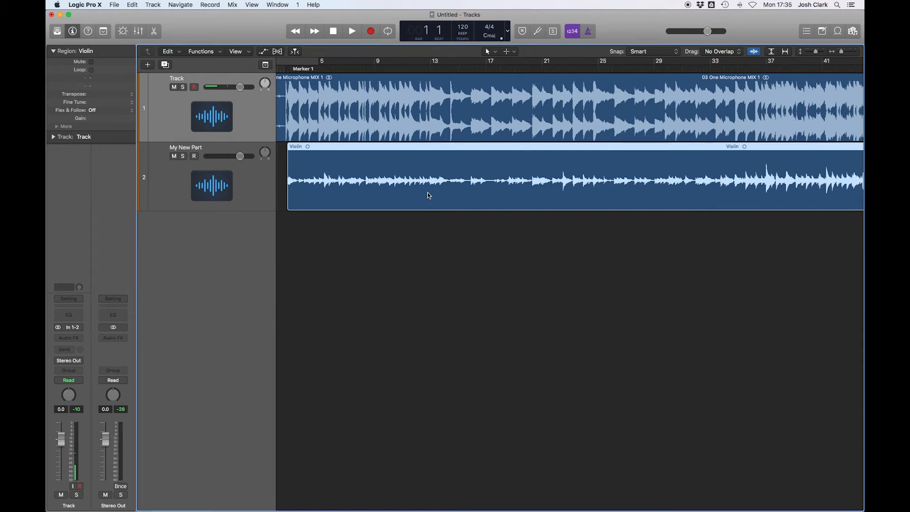
scroll(429, 196, "left", 2)
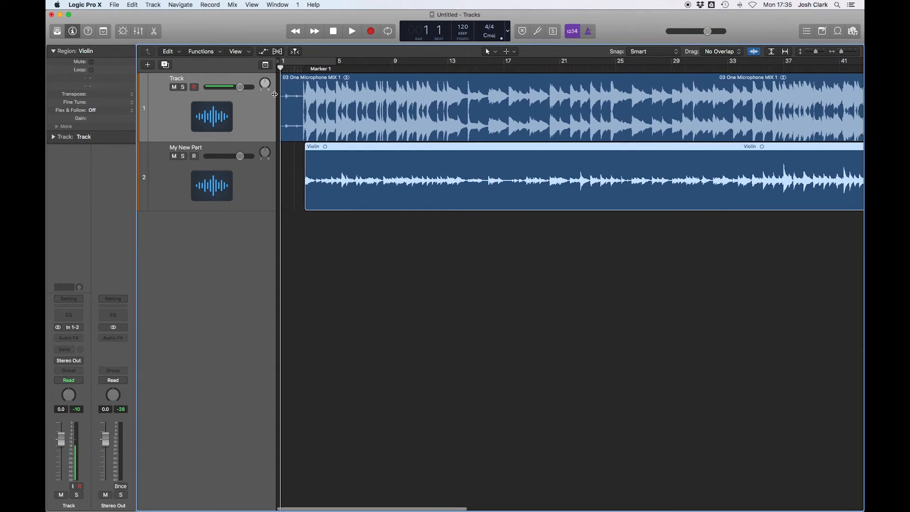
- Start exporting the My New Part track as an audio file and navigate to the 03 One Microphone Bounces folder
left_click(254, 199)
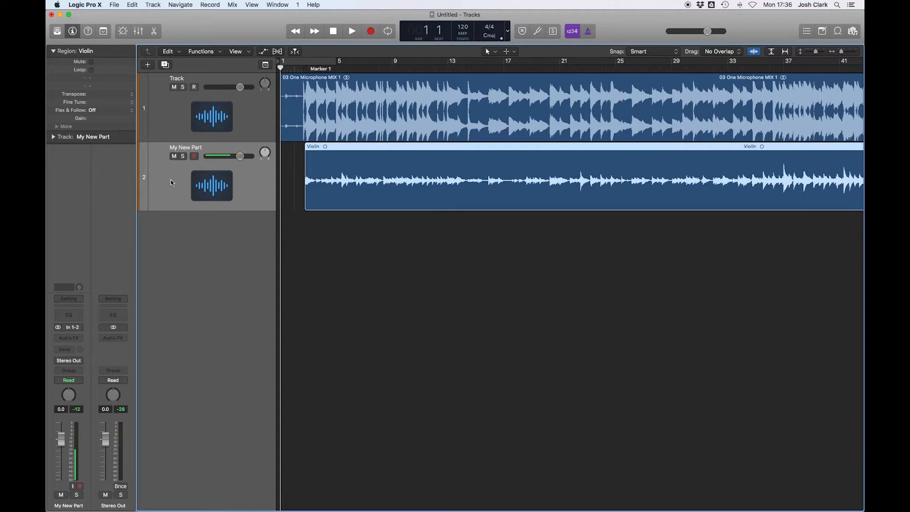
left_click(115, 5)
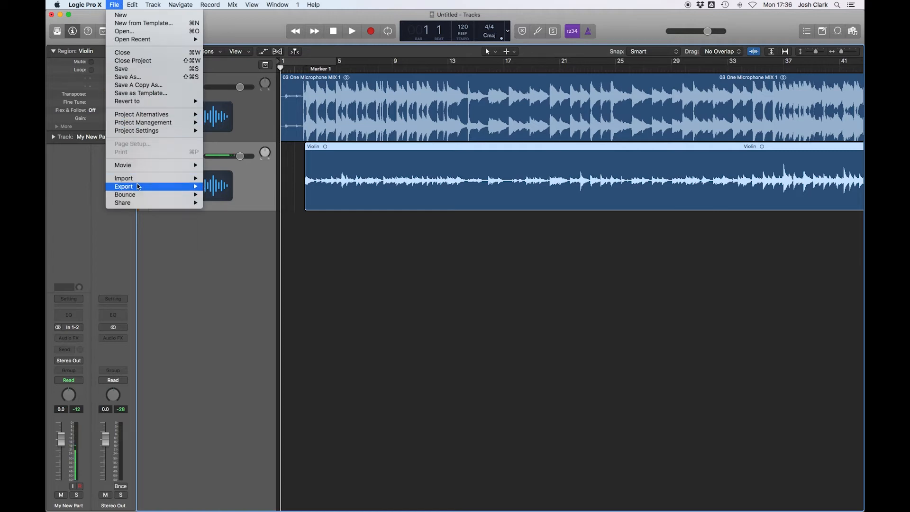
mouse_move(140, 187)
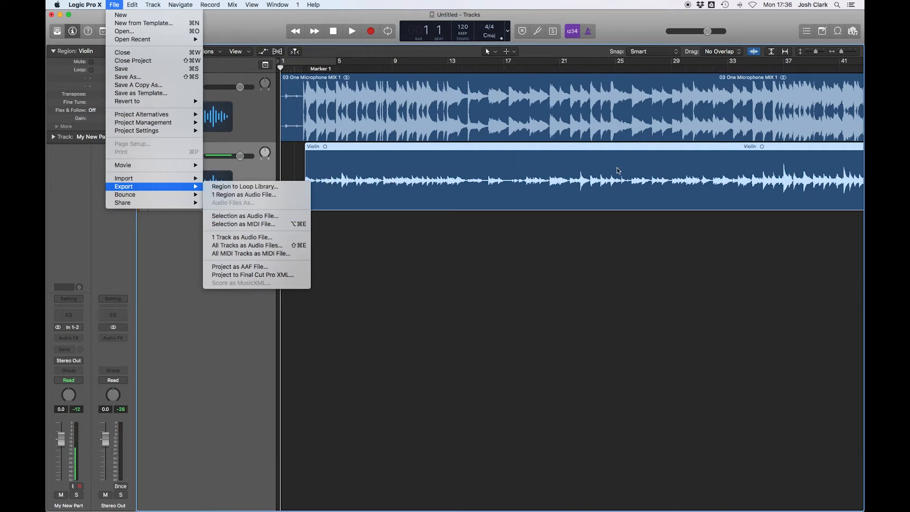
left_click(223, 241)
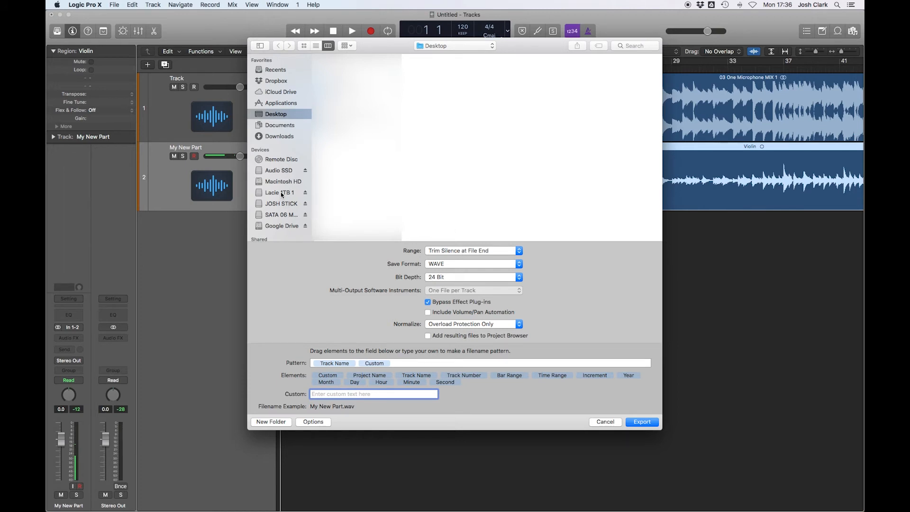
left_click(279, 172)
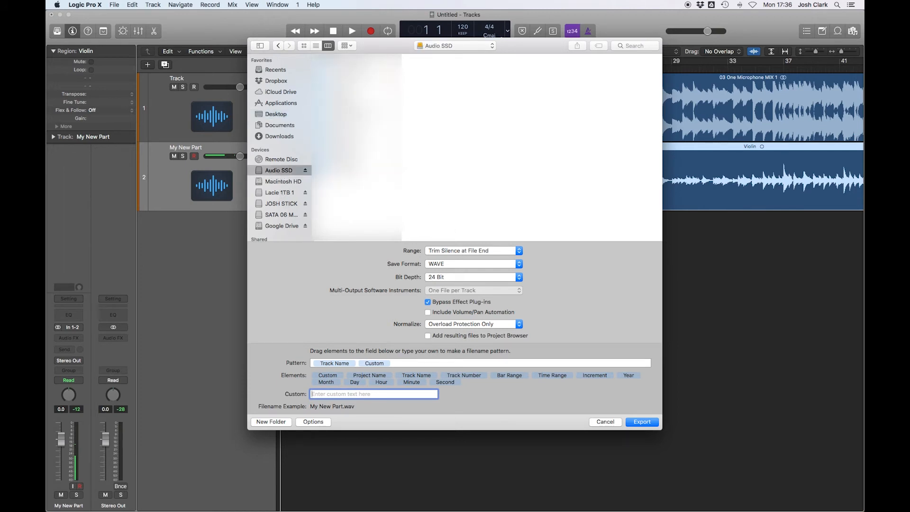
left_click(417, 57)
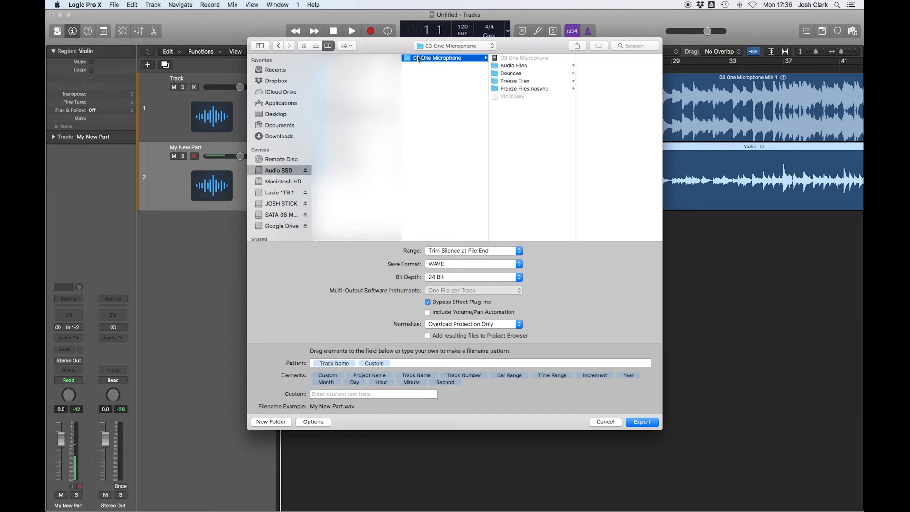
left_click(514, 74)
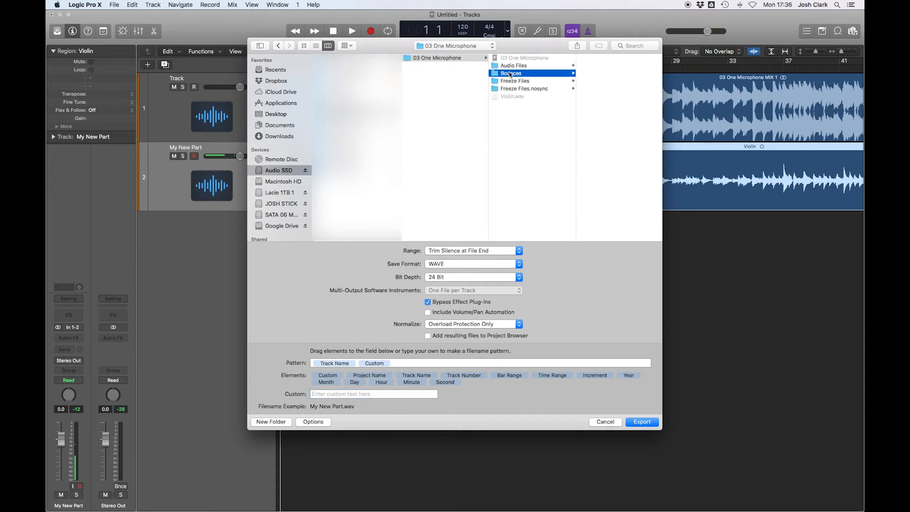
- Review the range, save format, bit depth, plug-in bypass and normalize options, then export the track as a WAVE file
left_click(439, 250)
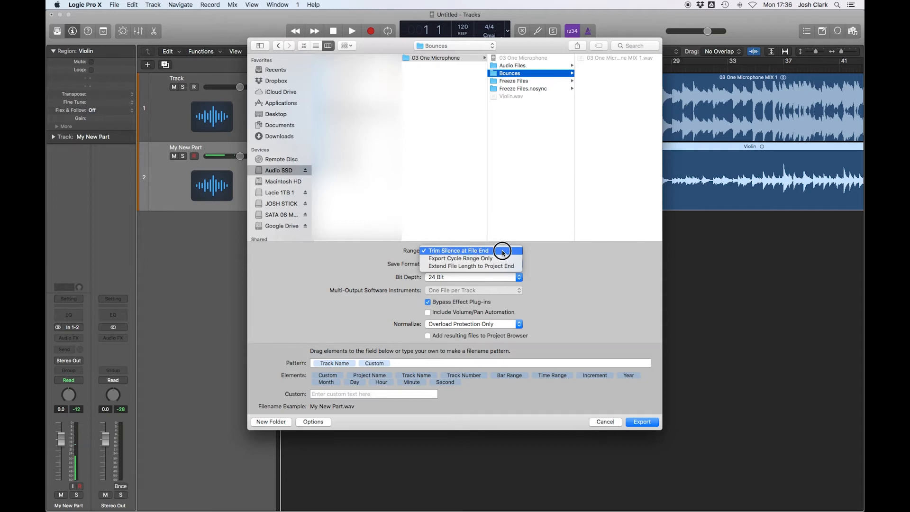
left_click(543, 256)
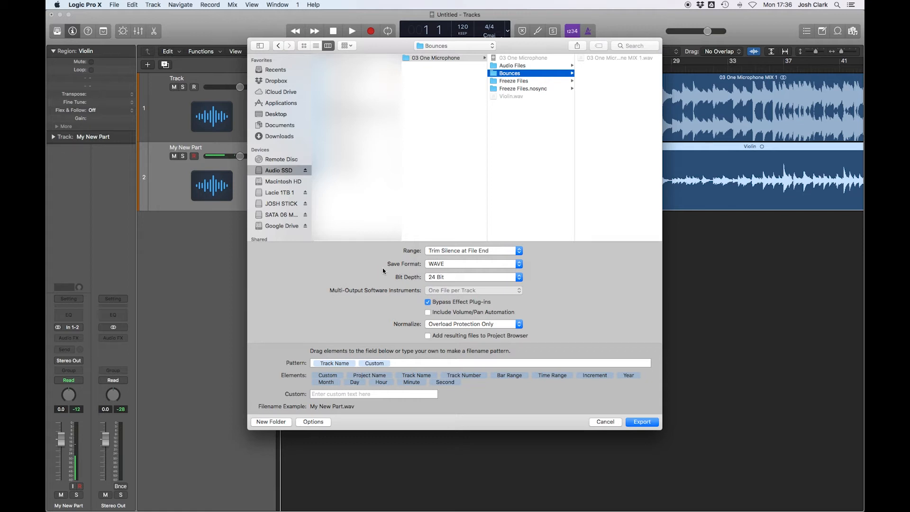
left_click(456, 264)
left_click(457, 264)
left_click(445, 277)
left_click(448, 277)
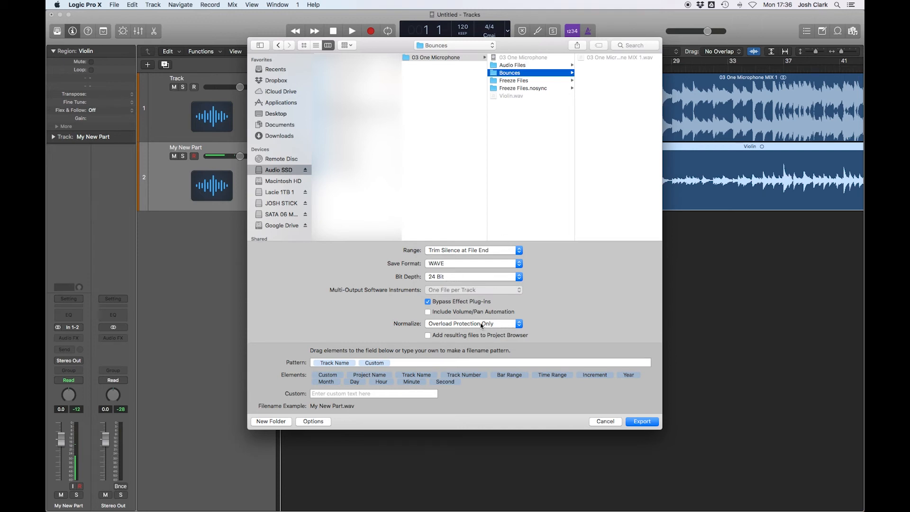
left_click(465, 303)
left_click(465, 303)
left_click(459, 324)
left_click(460, 322)
left_click(646, 422)
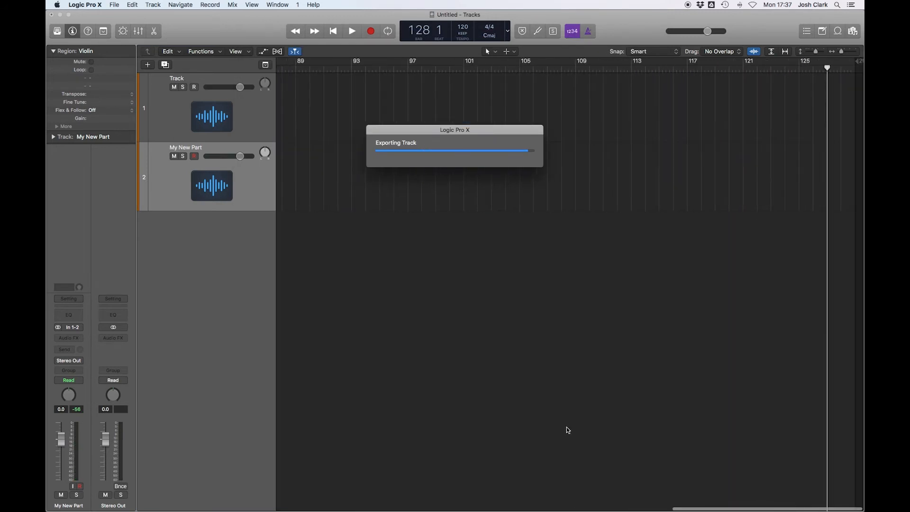
- Switch to Finder and rename the exported My New Part_1.wav file in Bounces to Violin Part
key("super+Tab")
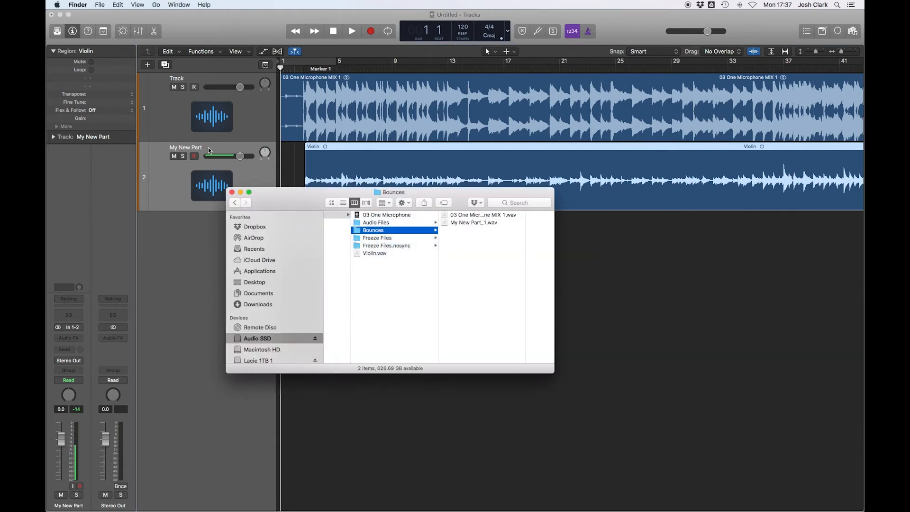
left_click(470, 223)
key("Return")
type("Violin")
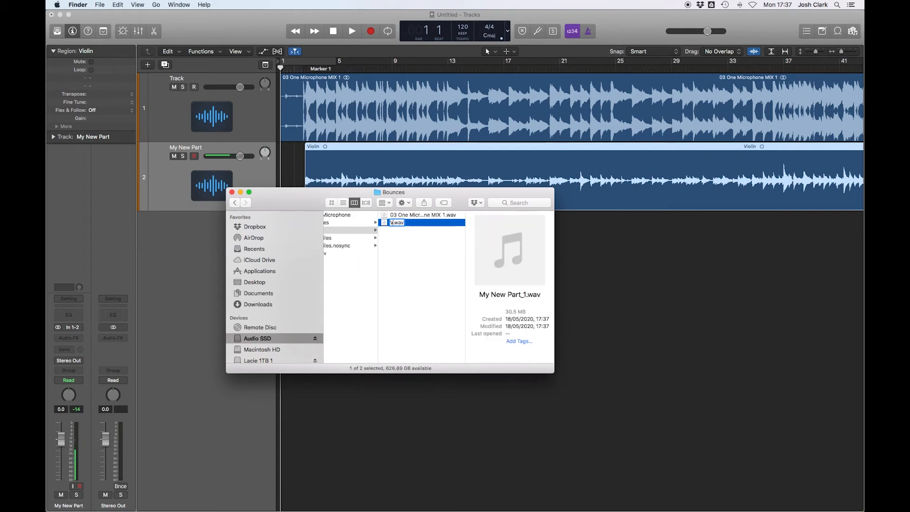
type(" Part")
key("Return")
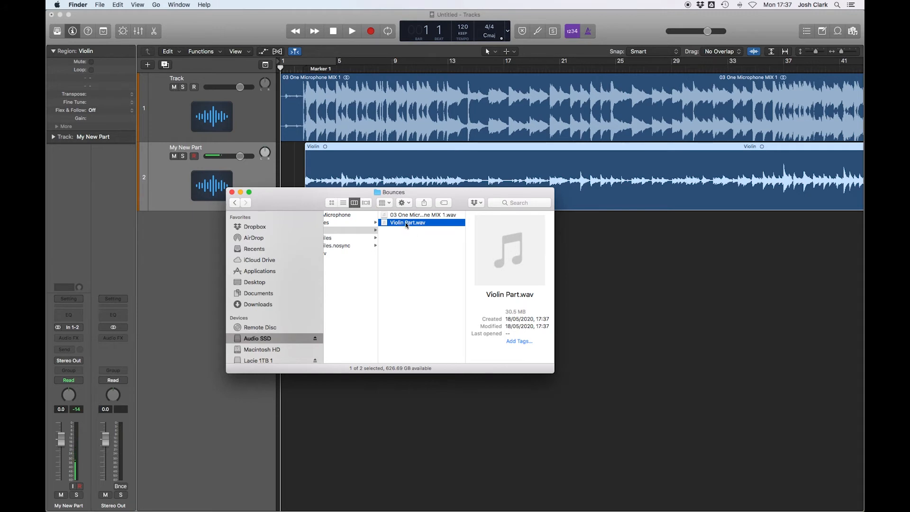
- Switch back to Logic Pro X
left_click_drag(412, 201, 415, 272)
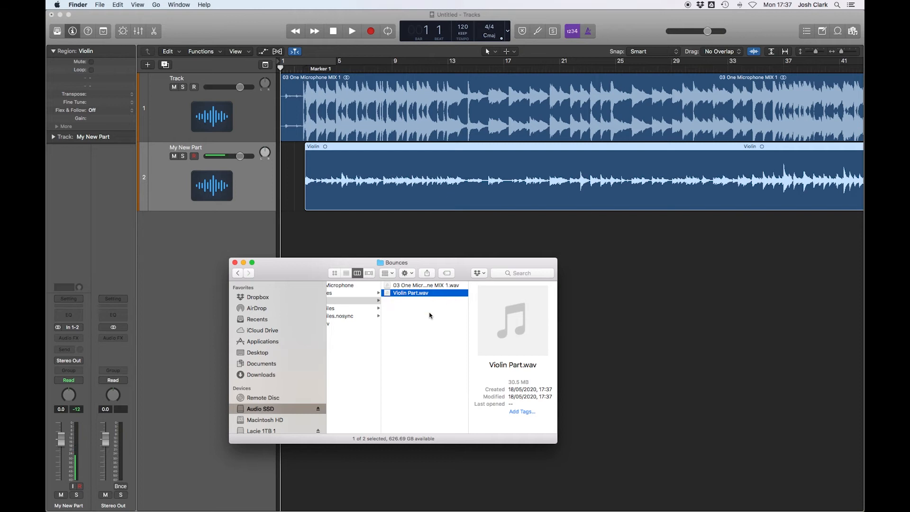
left_click(429, 327)
left_click(202, 261)
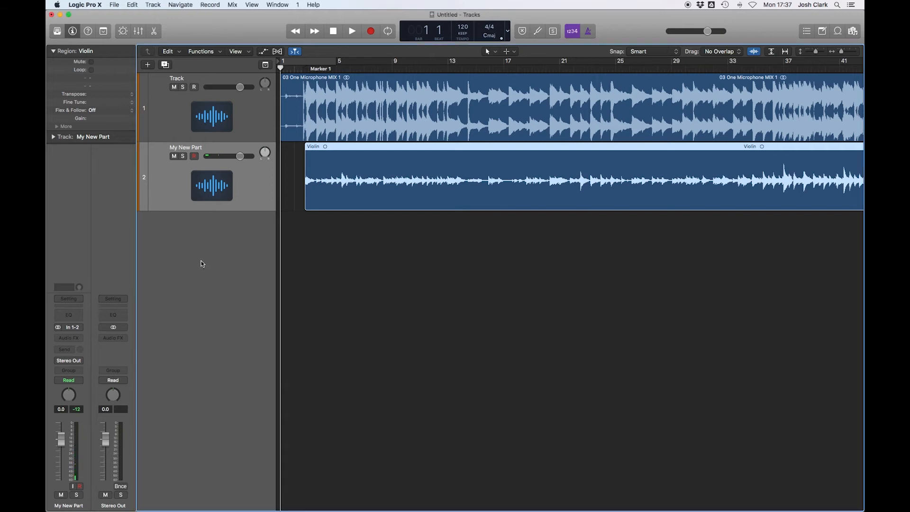
left_click(116, 4)
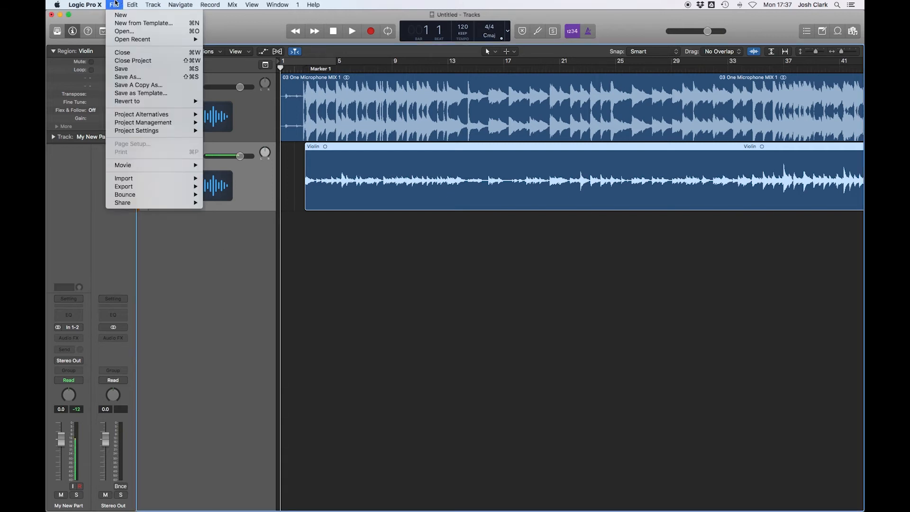
left_click(115, 4)
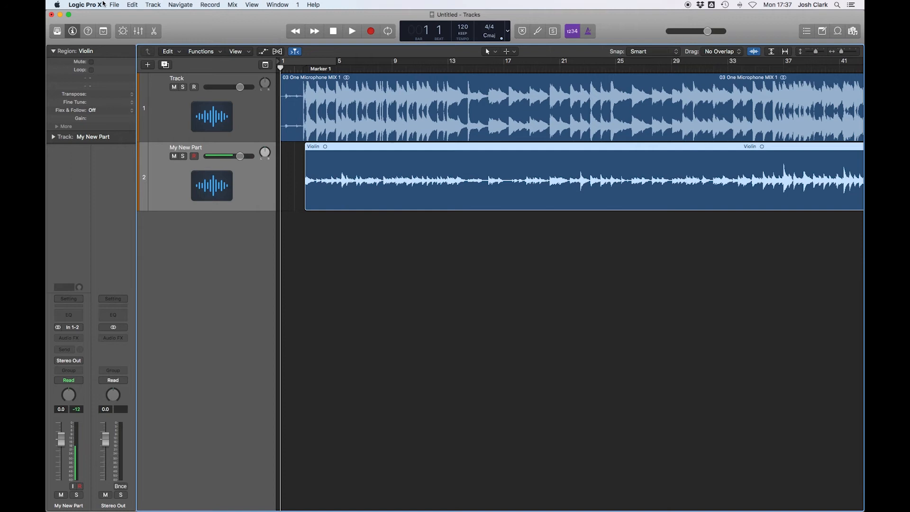
- Mute the MIX track named Track and open the Mixer
left_click(182, 156)
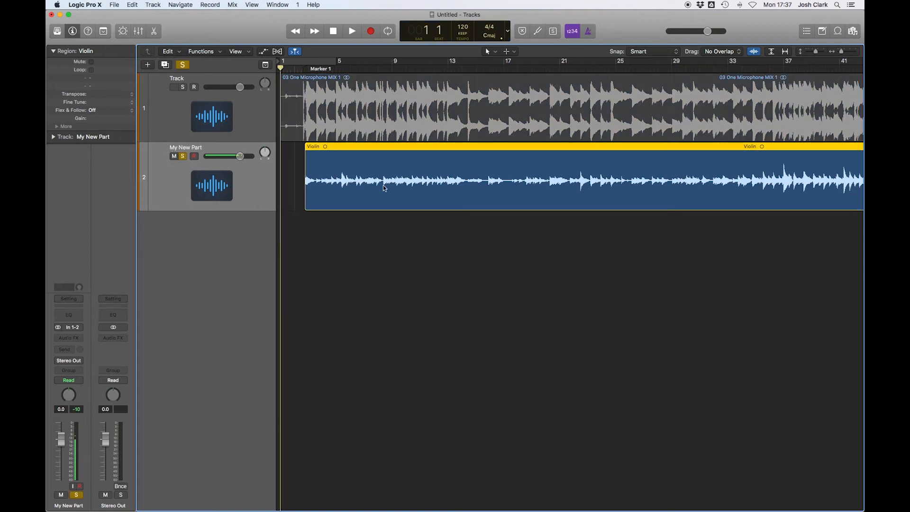
left_click(182, 157)
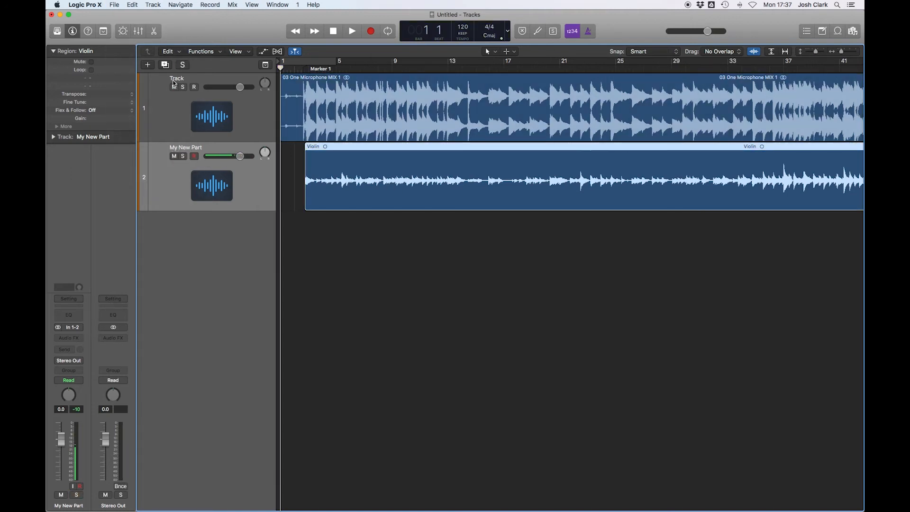
left_click(174, 87)
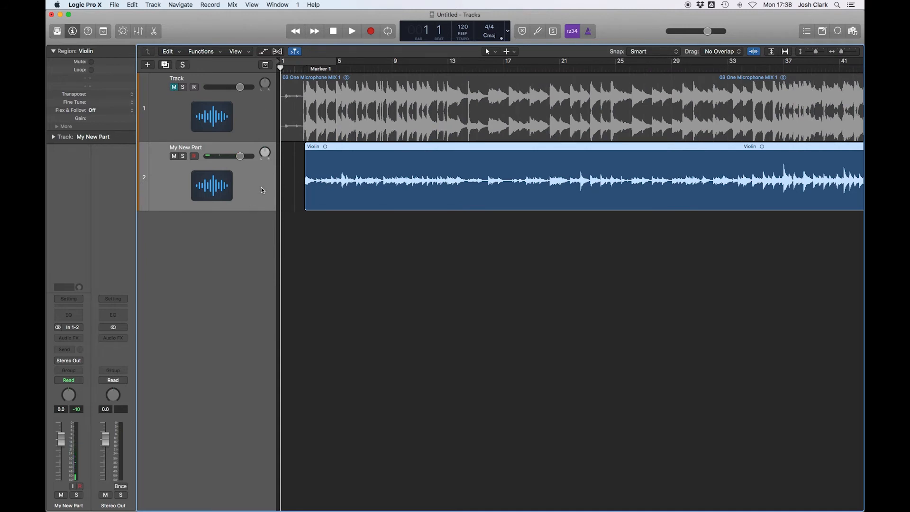
left_click(141, 36)
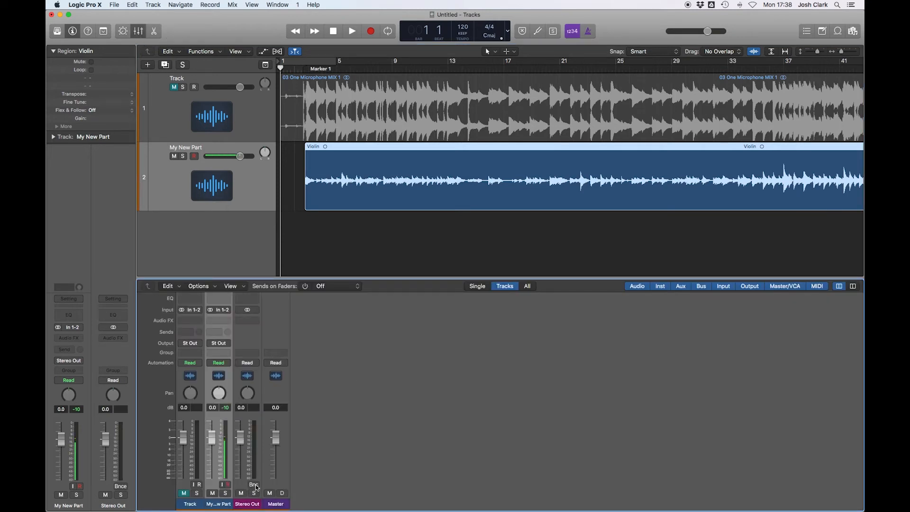
left_click(117, 5)
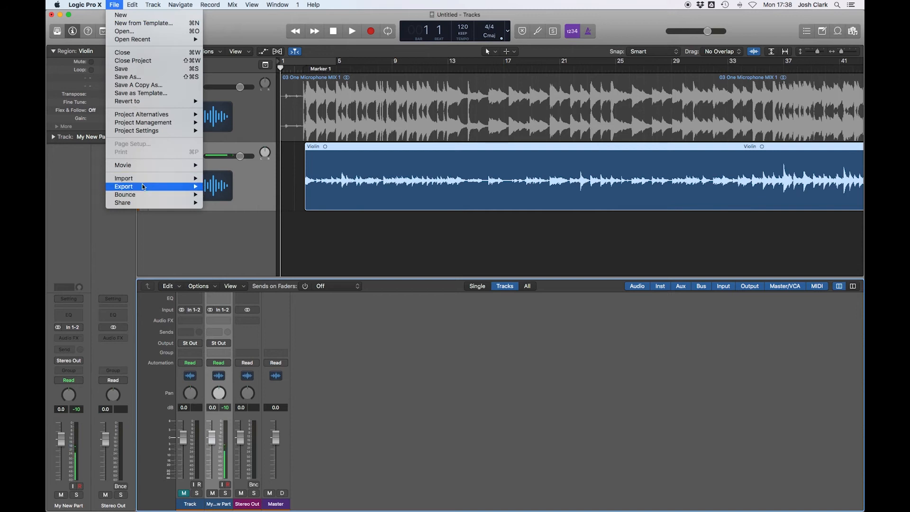
mouse_move(157, 194)
left_click(236, 223)
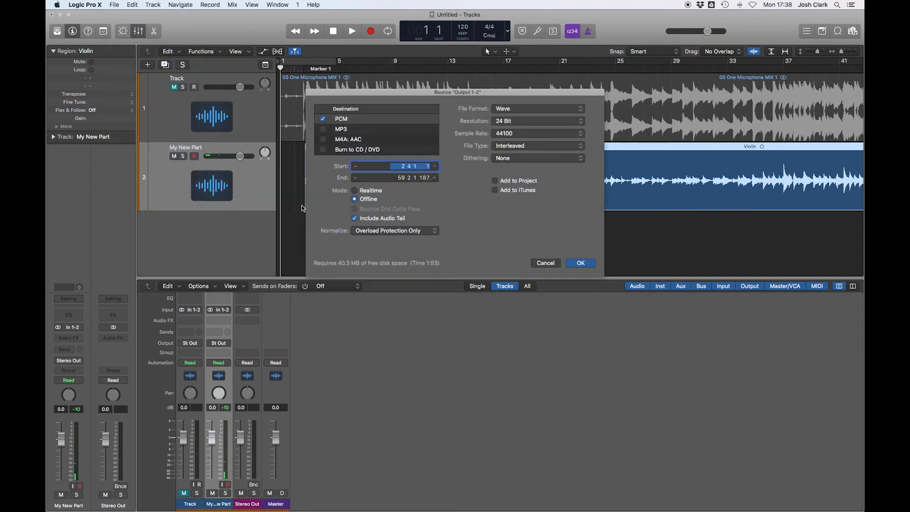
left_click(545, 263)
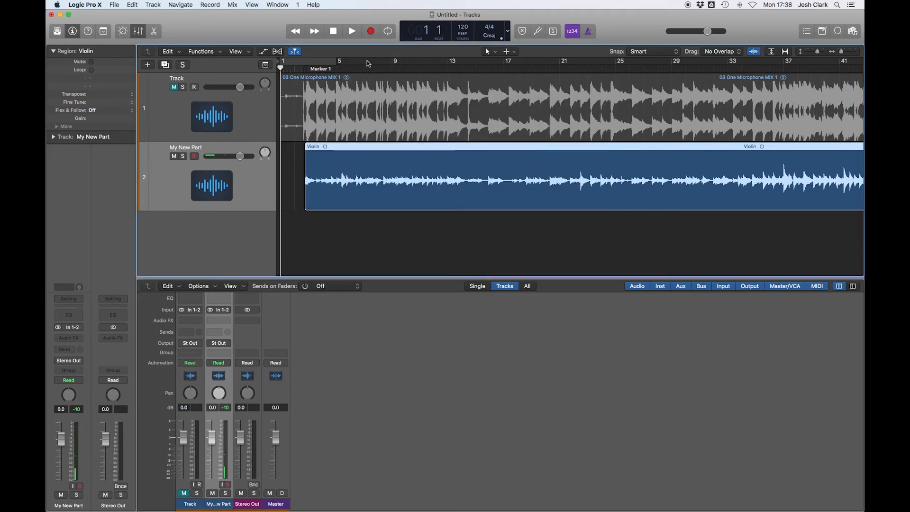
- Zoom out to the whole arrangement and set a cycle range spanning the full length of both regions
key("z")
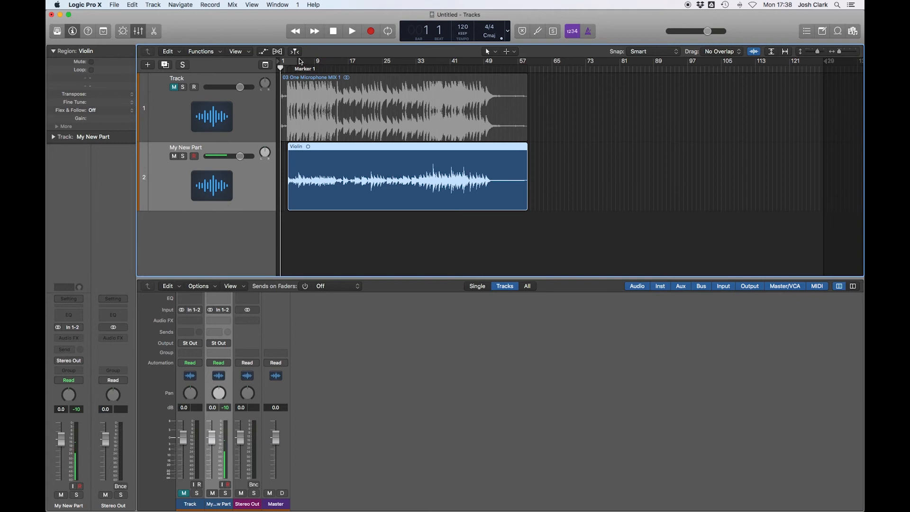
left_click_drag(284, 61, 530, 64)
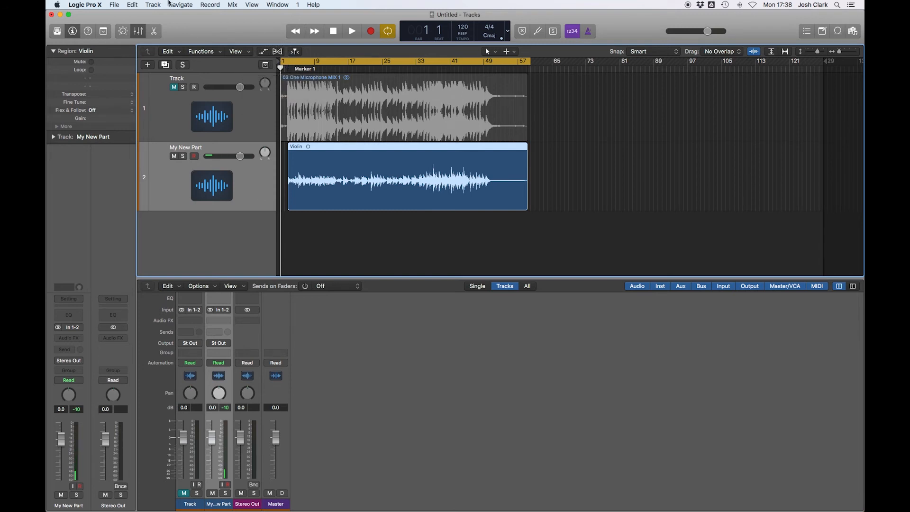
left_click(115, 5)
mouse_move(152, 193)
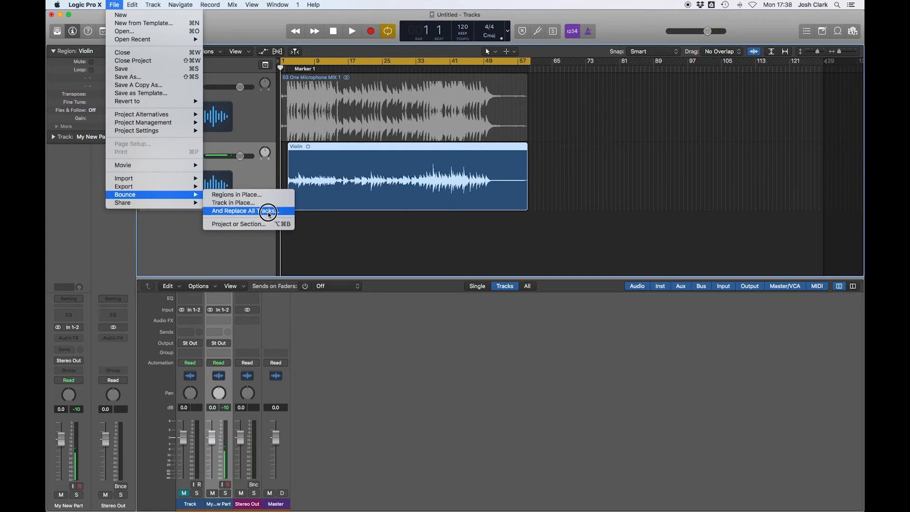
left_click(265, 224)
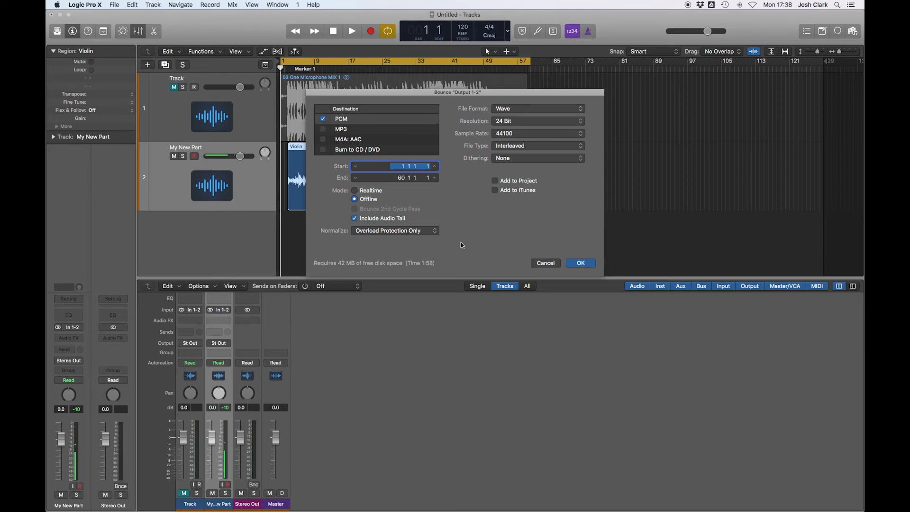
left_click_drag(387, 92, 516, 99)
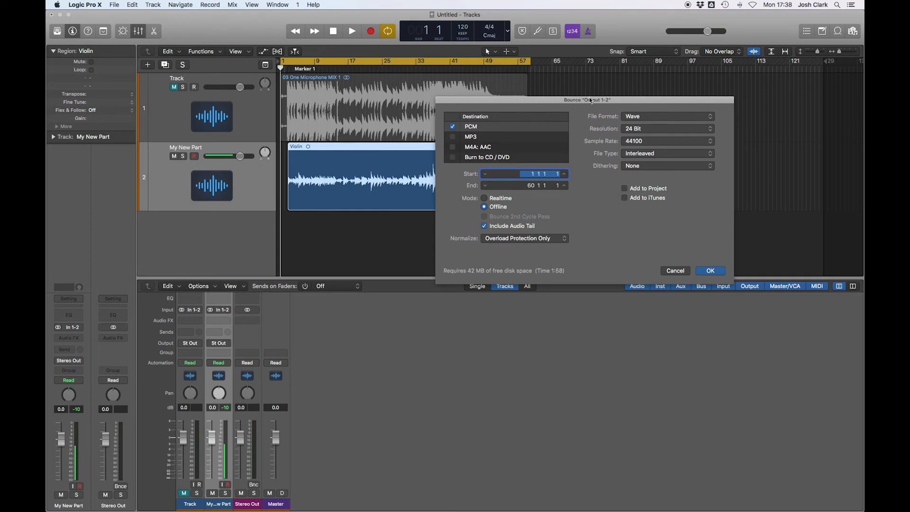
left_click_drag(591, 101, 517, 117)
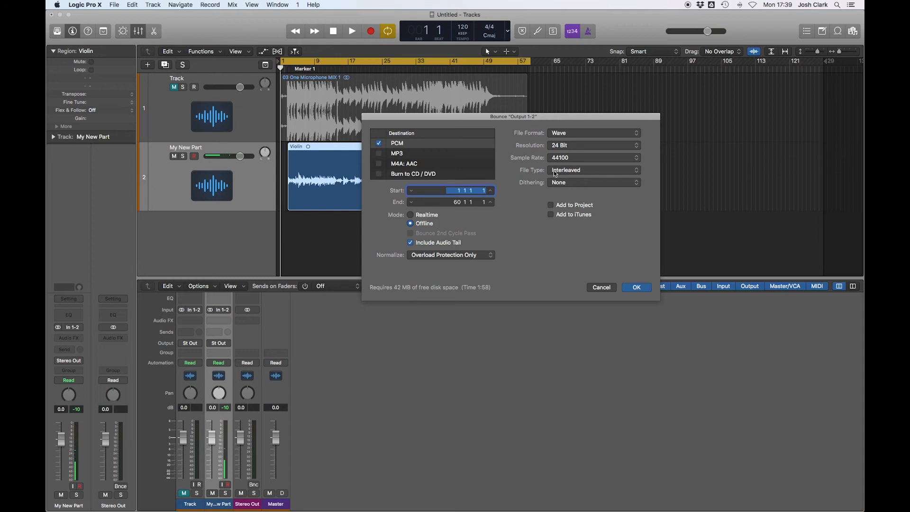
left_click(569, 170)
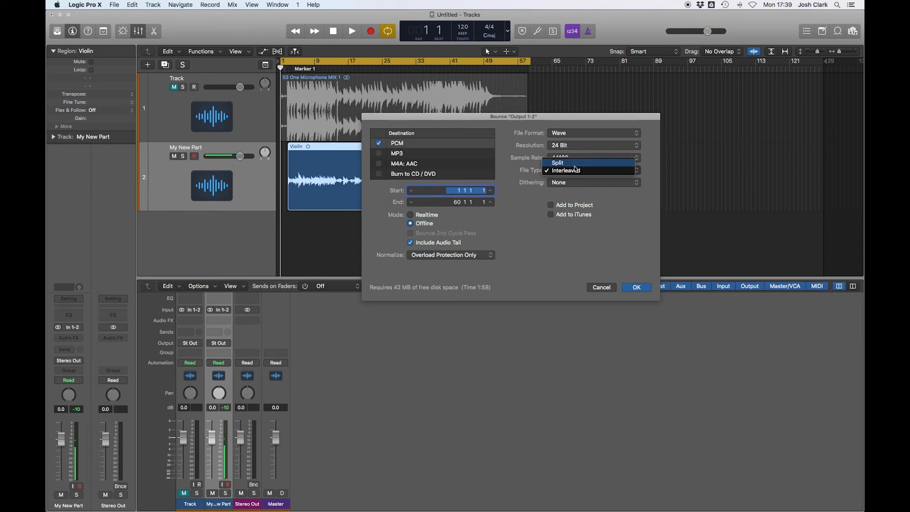
left_click(575, 170)
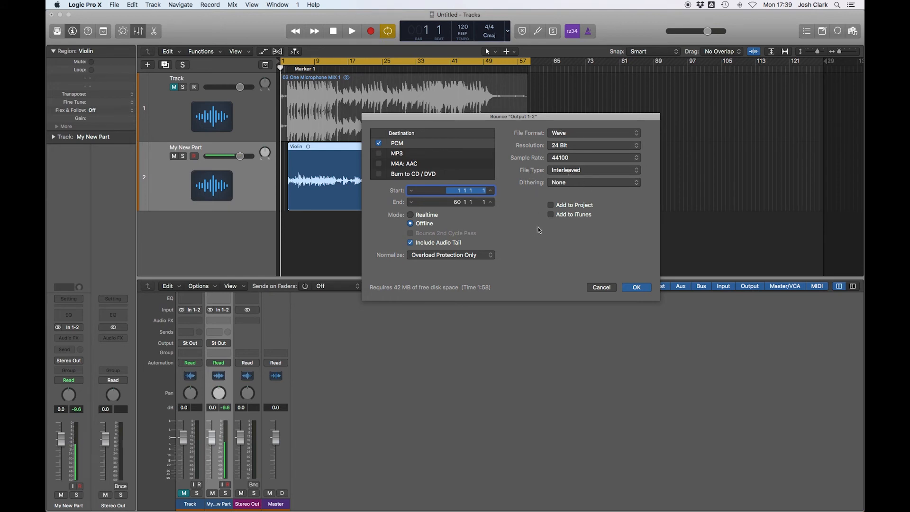
left_click(601, 288)
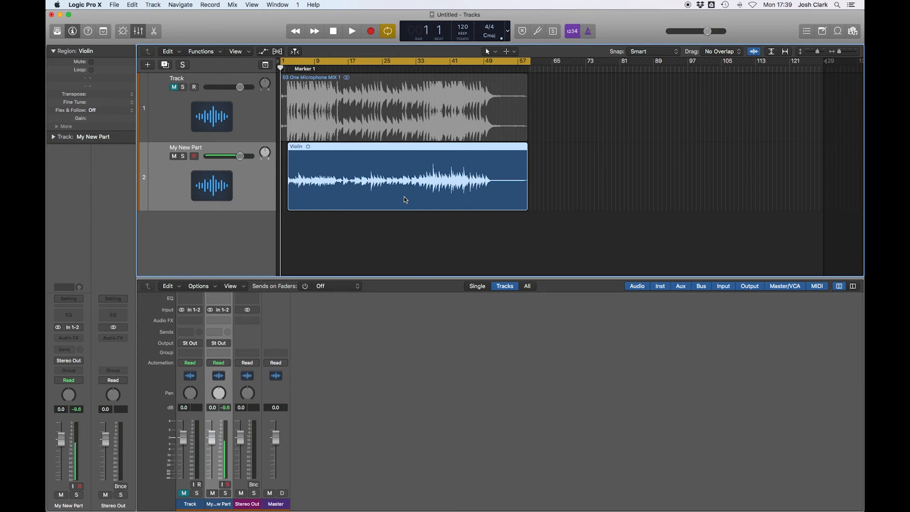
left_click(589, 185)
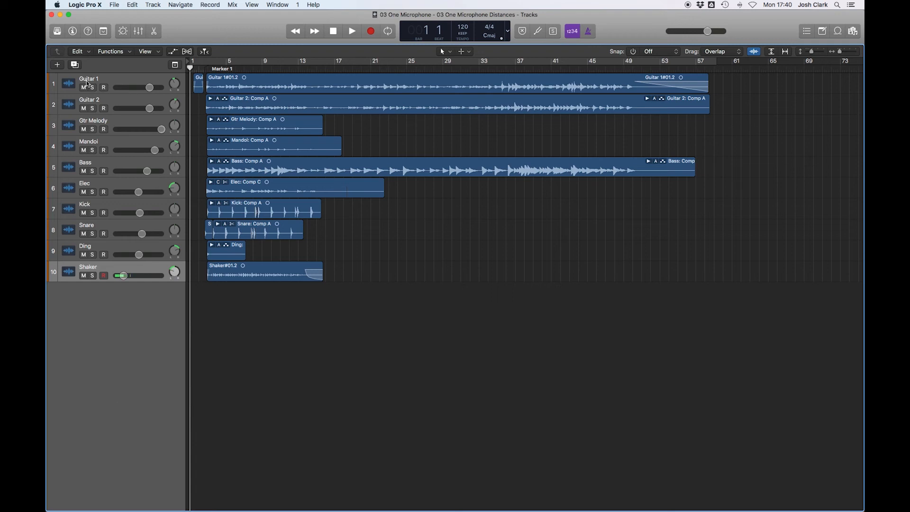
- Open the Mixer and inspect the Amp Designer plug-in on the Elec channel strip
key("super+a")
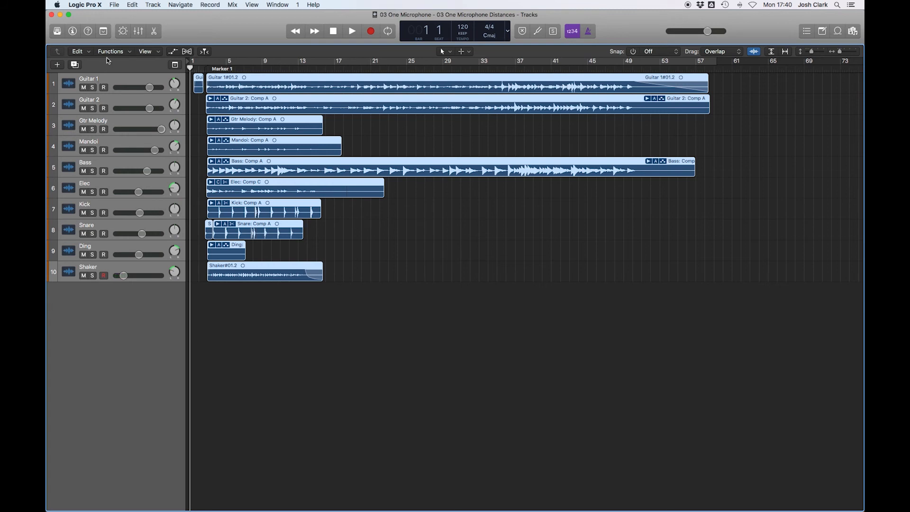
left_click(138, 31)
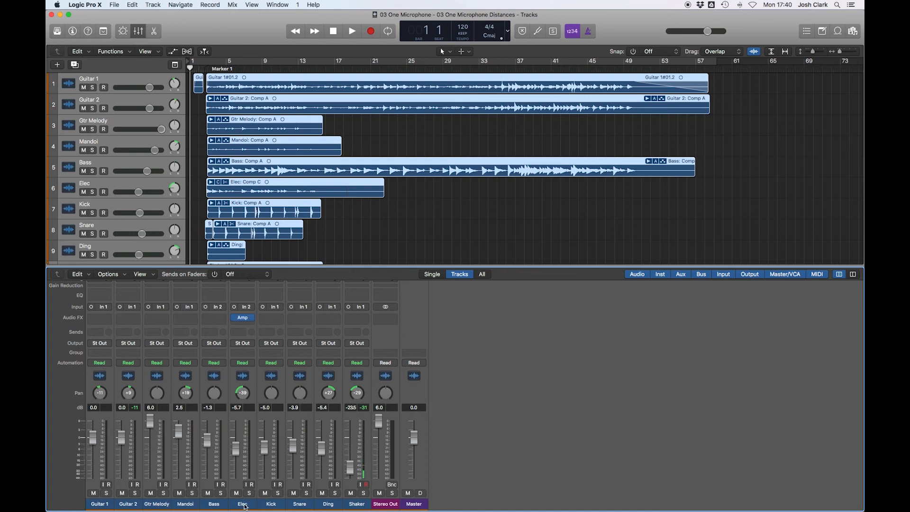
mouse_move(243, 322)
left_click(242, 317)
left_click_drag(251, 32, 456, 147)
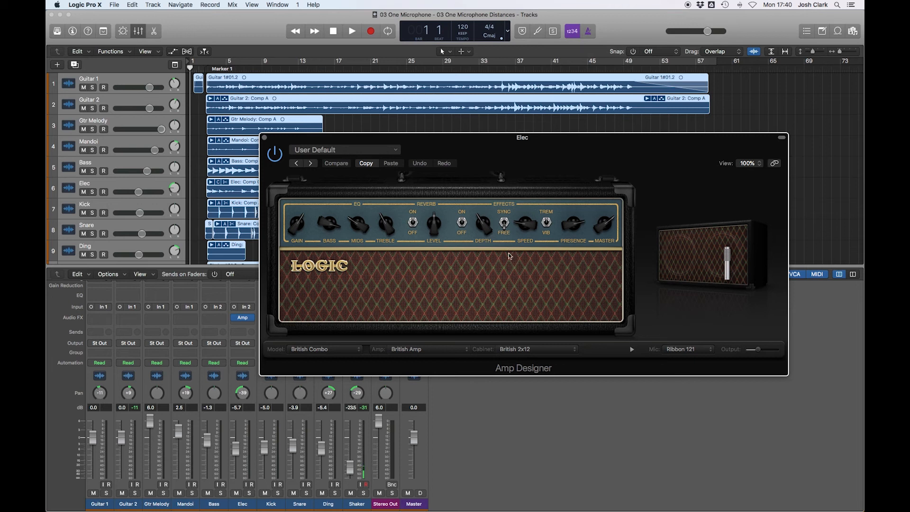
left_click(265, 137)
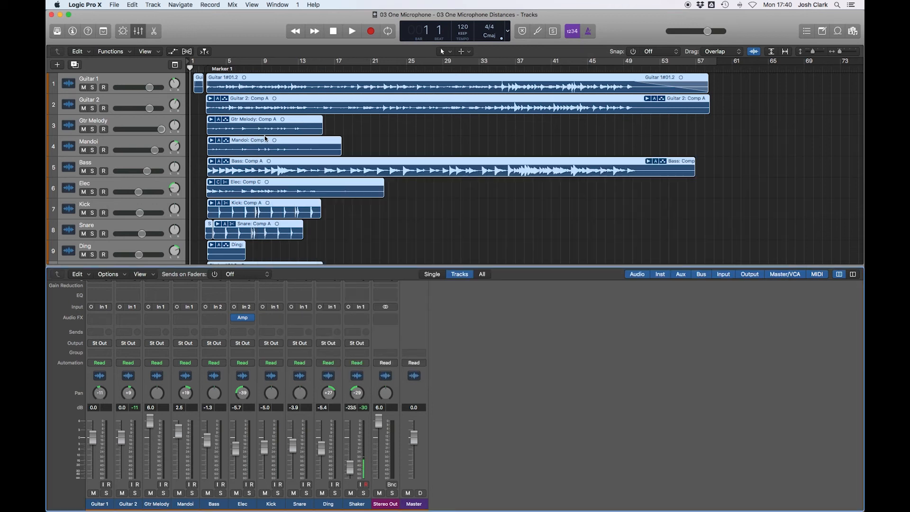
mouse_move(243, 322)
left_click(148, 307)
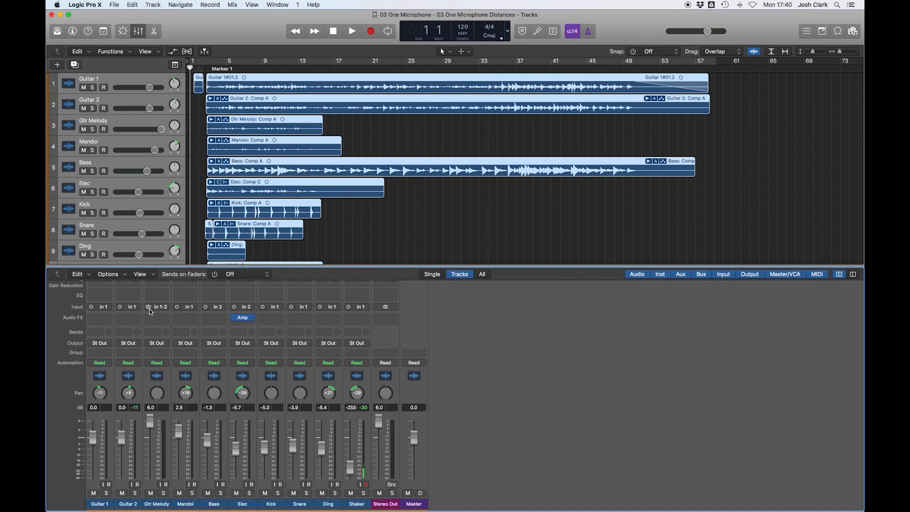
left_click(149, 307)
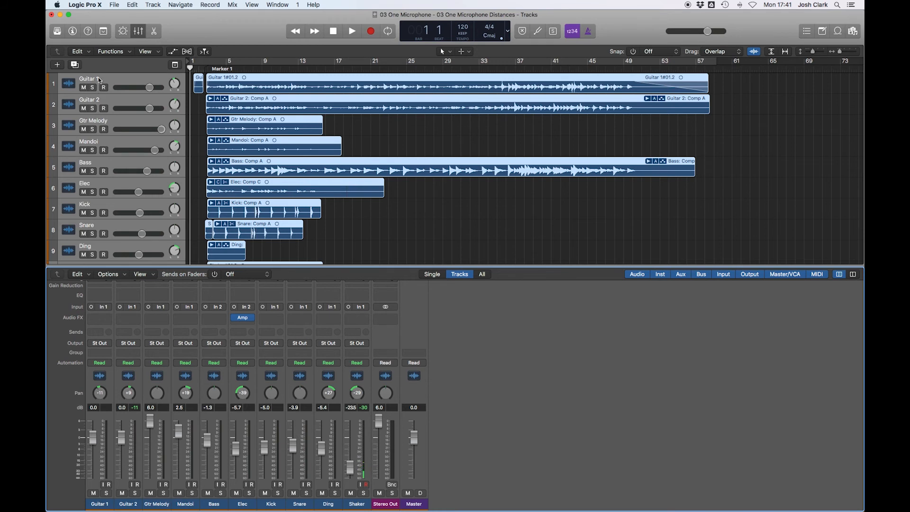
- Close the Mixer and export all 10 tracks as audio files to Bounces with Bypass Effect Plug-ins turned off
left_click(134, 34)
left_click(105, 79)
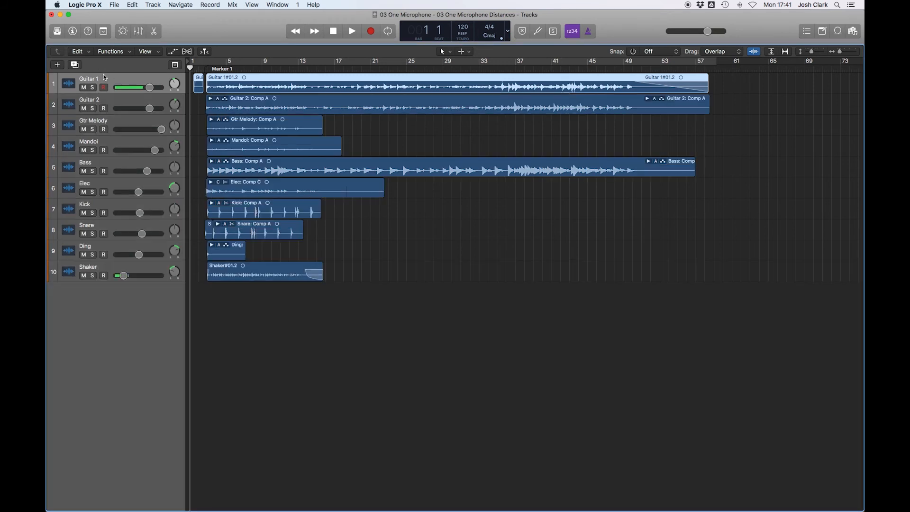
left_click(105, 271, "shift")
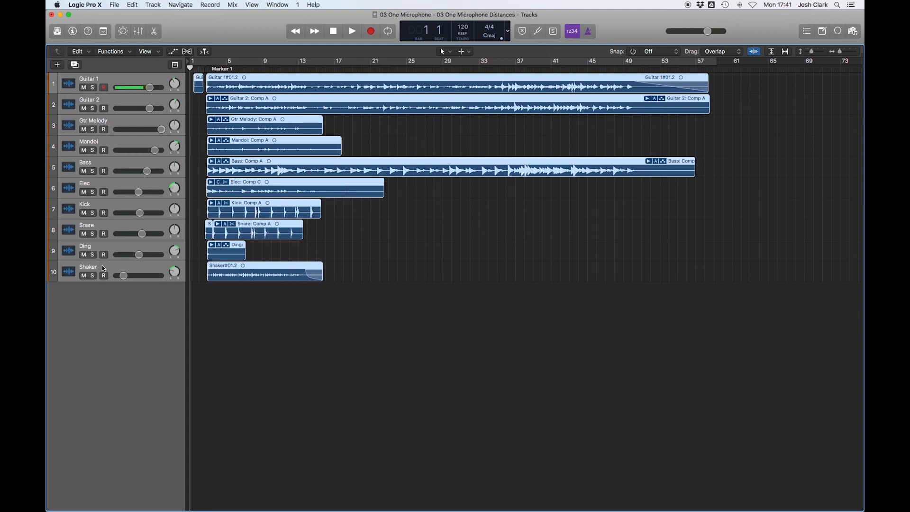
left_click(114, 4)
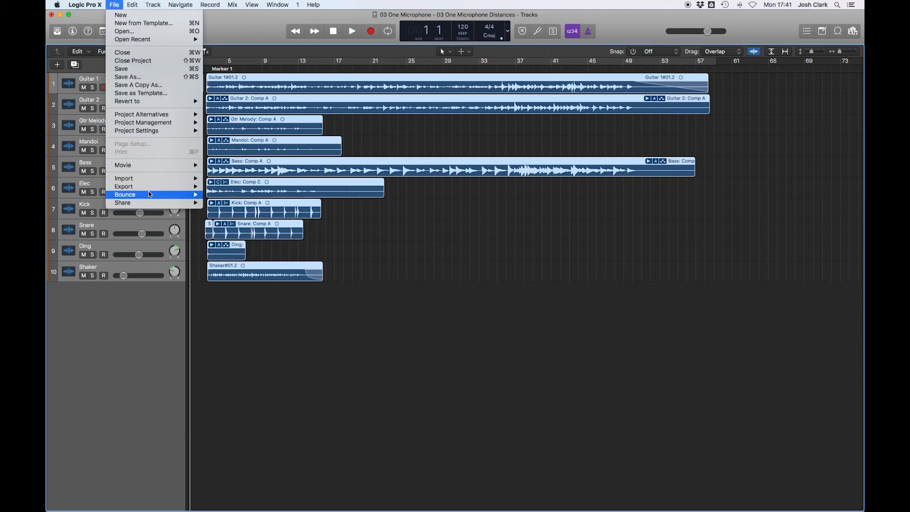
mouse_move(149, 186)
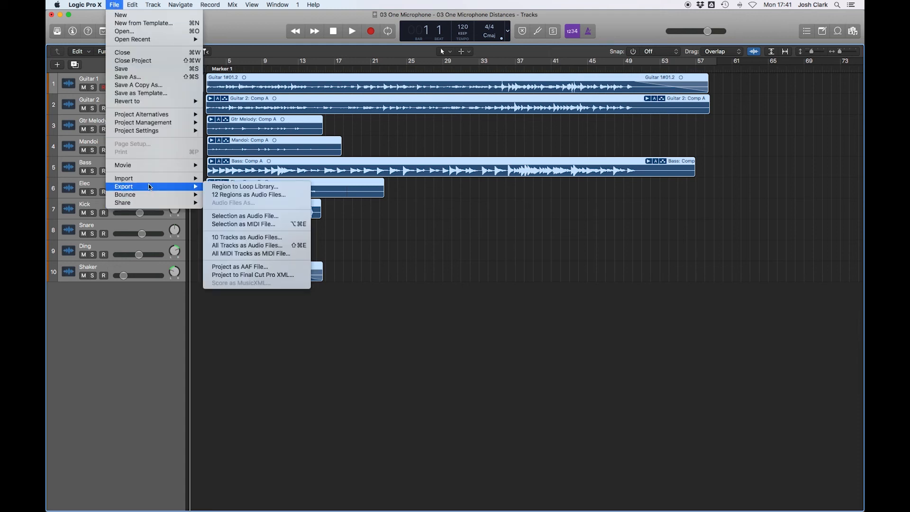
left_click(278, 239)
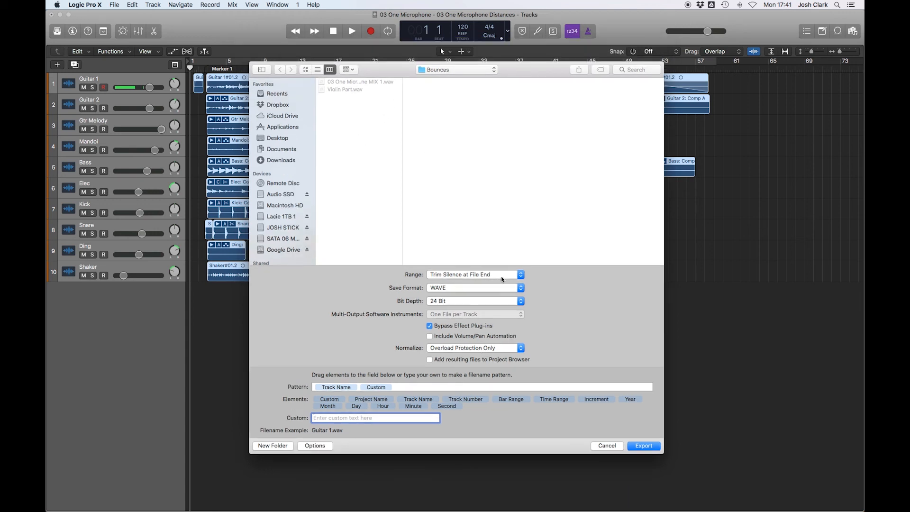
left_click(430, 326)
left_click(648, 447)
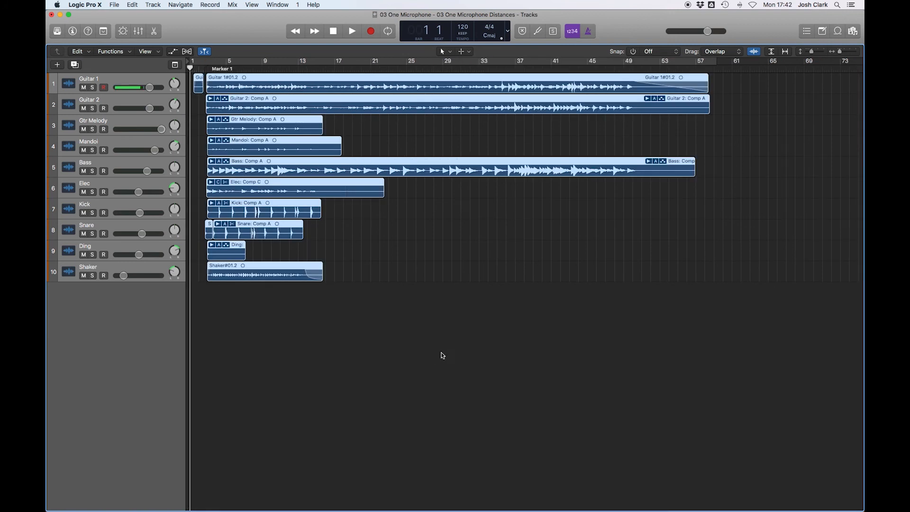
- Remove the fades from the end of the Guitar 1 and Shaker regions using the Fade Tool
left_click(584, 339)
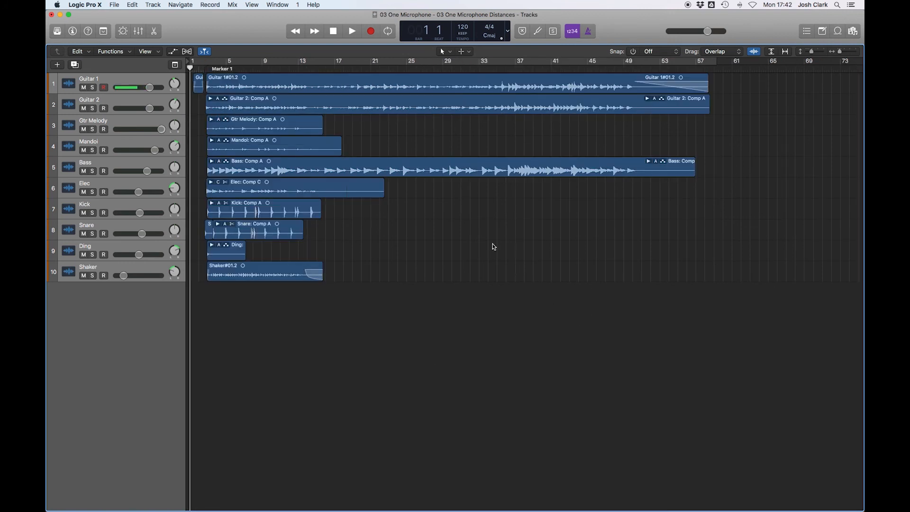
left_click(473, 83)
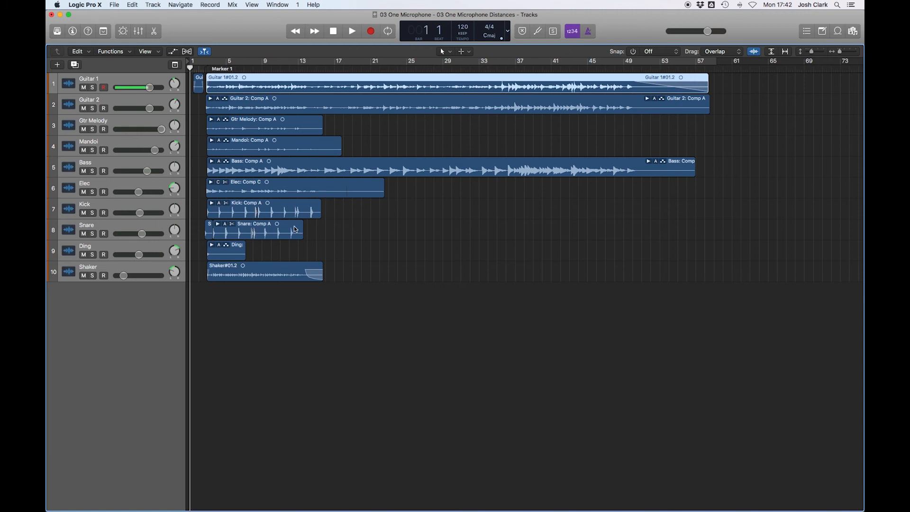
left_click(284, 266)
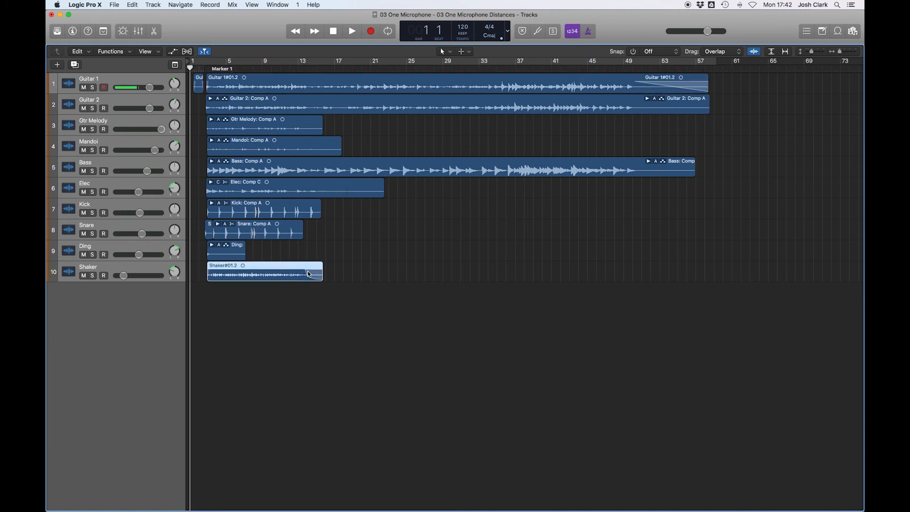
left_click(317, 315)
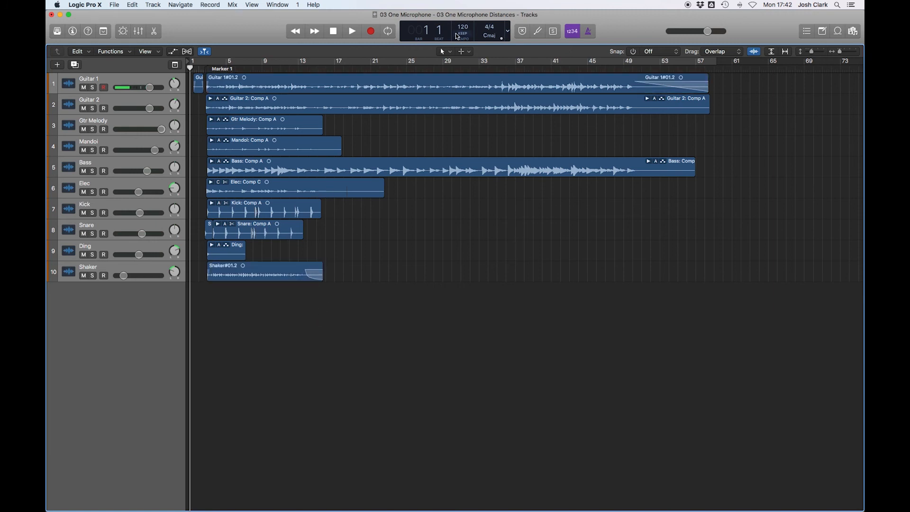
left_click(451, 53)
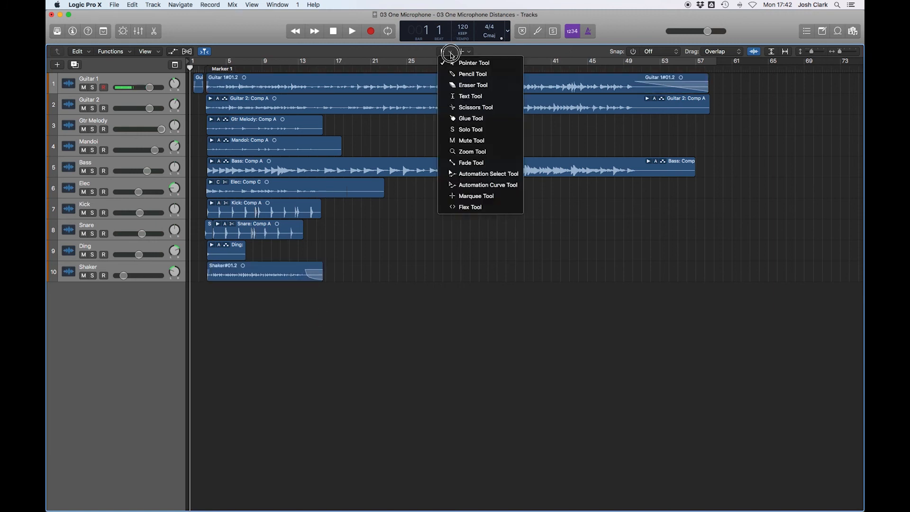
left_click(466, 163)
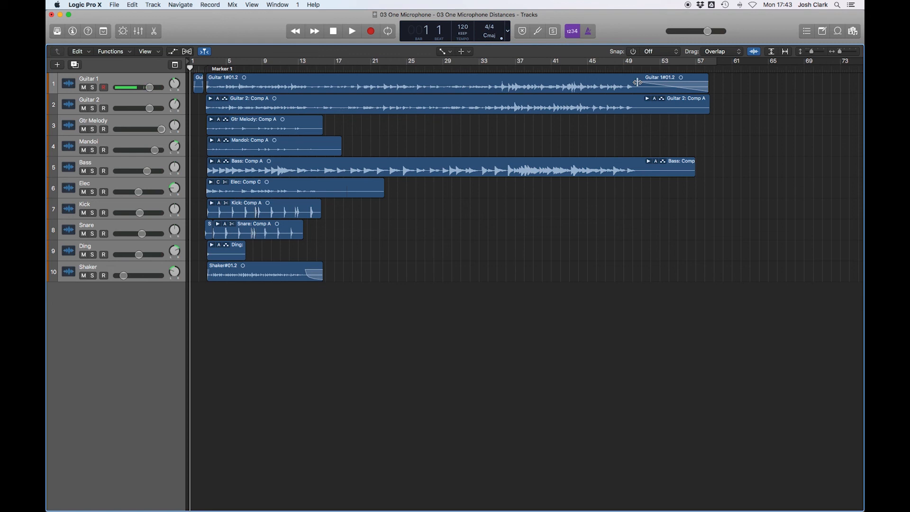
left_click(638, 82)
right_click(686, 85)
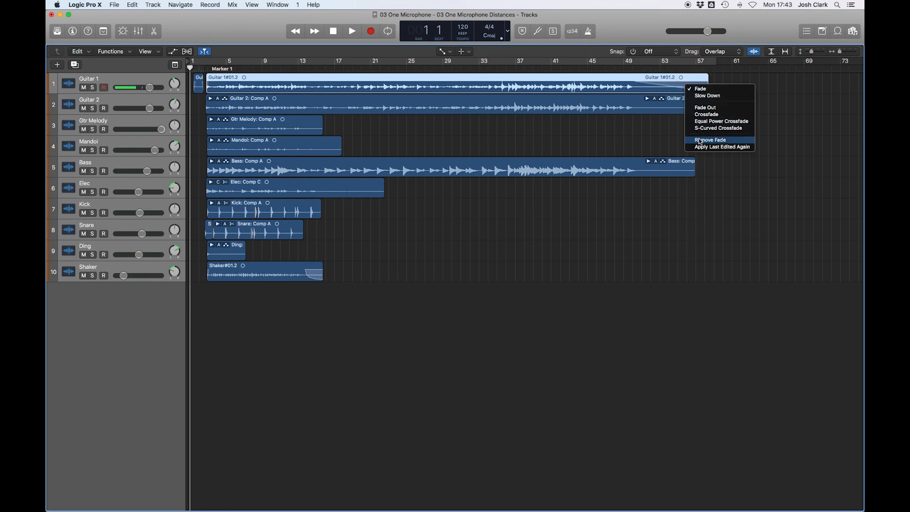
left_click(700, 140)
right_click(316, 275)
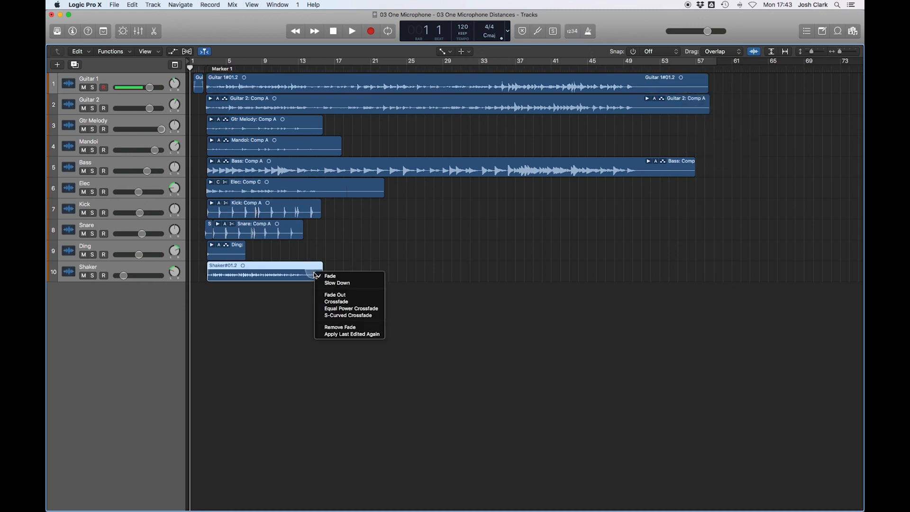
left_click(334, 327)
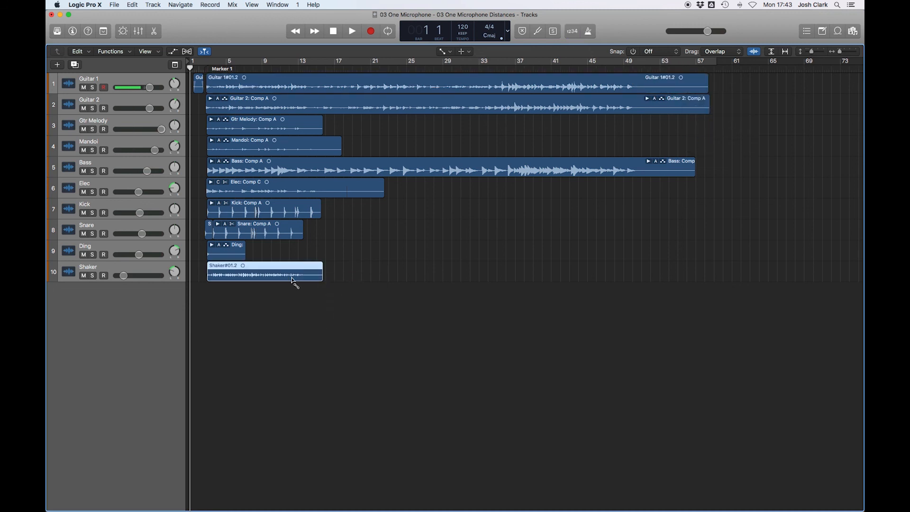
- Export all 10 tracks as audio files again
left_click(114, 5)
left_click(147, 180)
mouse_move(151, 186)
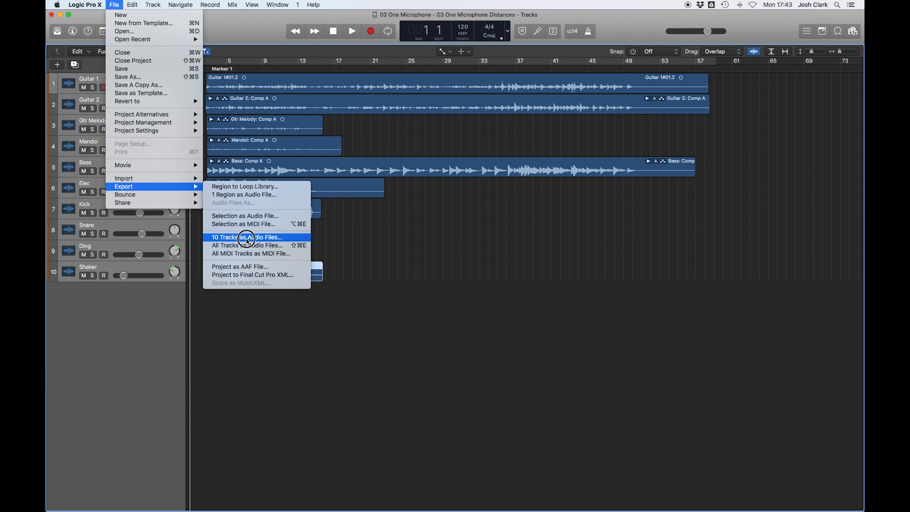
left_click(246, 237)
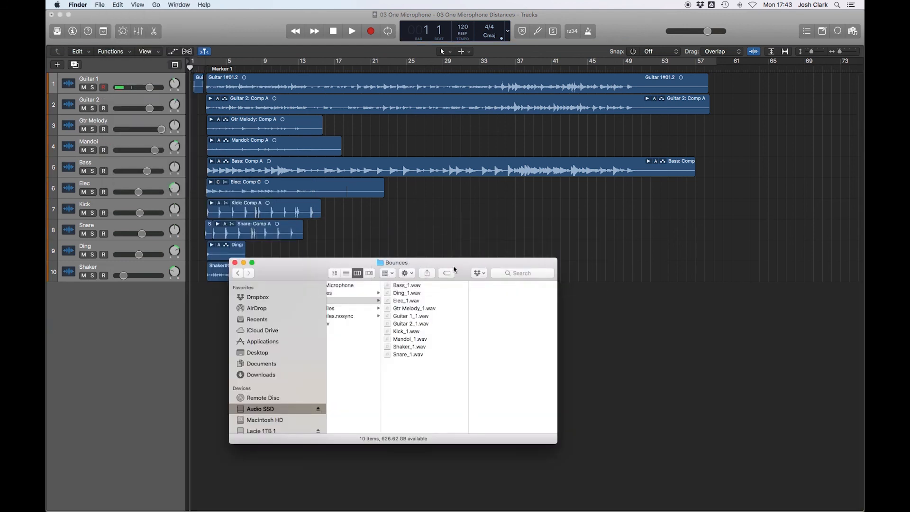
- Review the exported track files in the Bounces folder in Finder
left_click_drag(454, 267, 448, 230)
left_click_drag(463, 326, 496, 327)
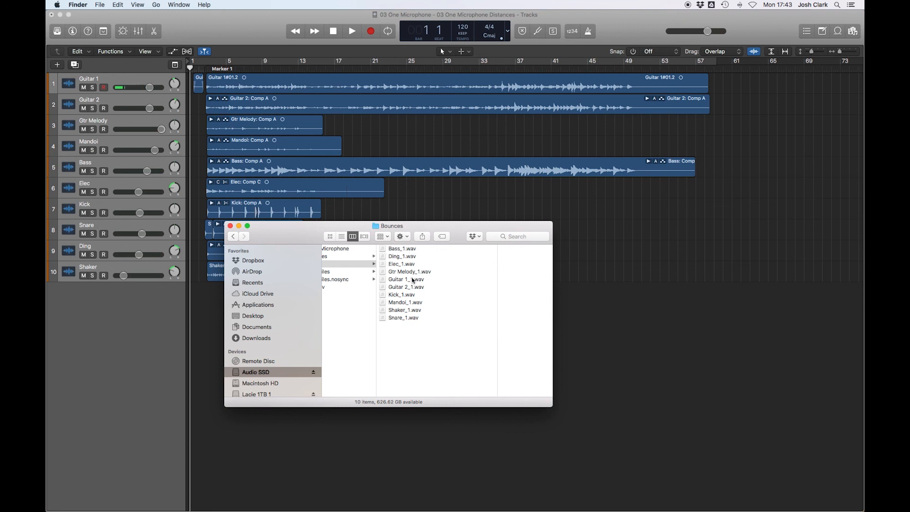
left_click(402, 320)
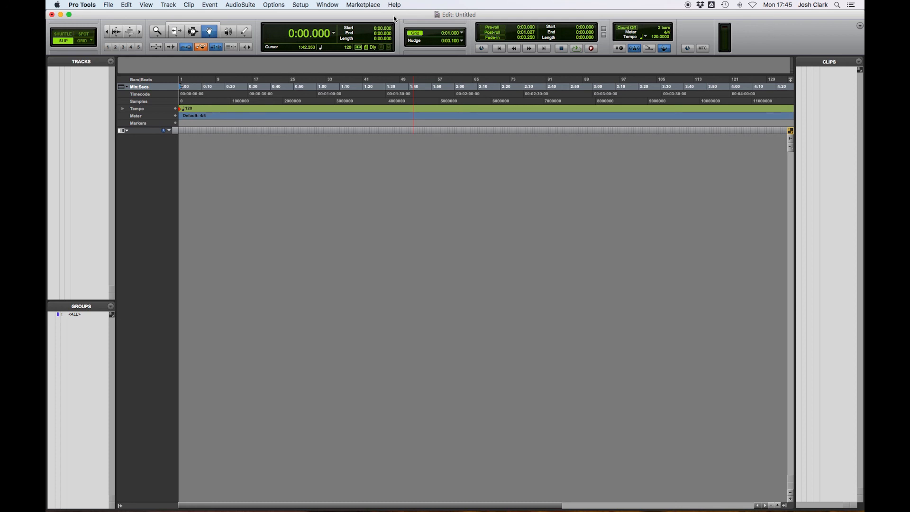
- Drag all ten bounced WAV files from the Bounces folder into the Pro Tools Edit window as new tracks
key("super+equal")
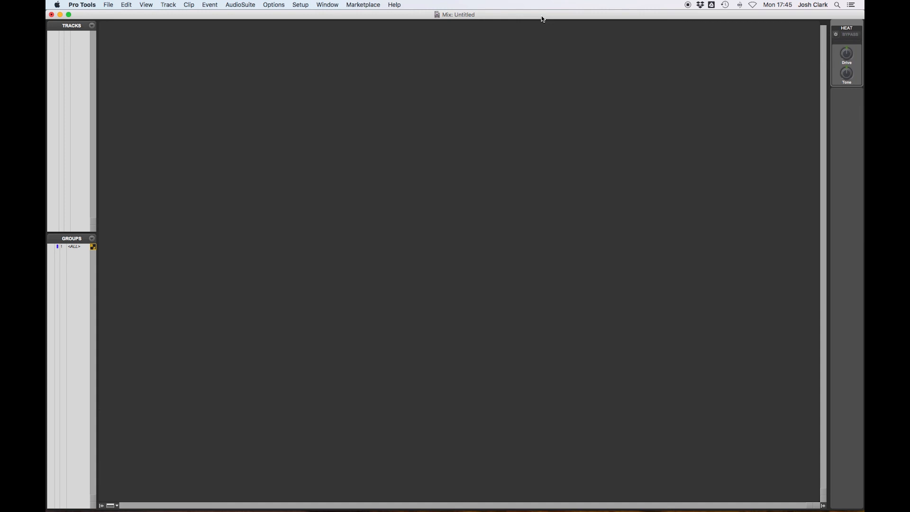
key("super+equal")
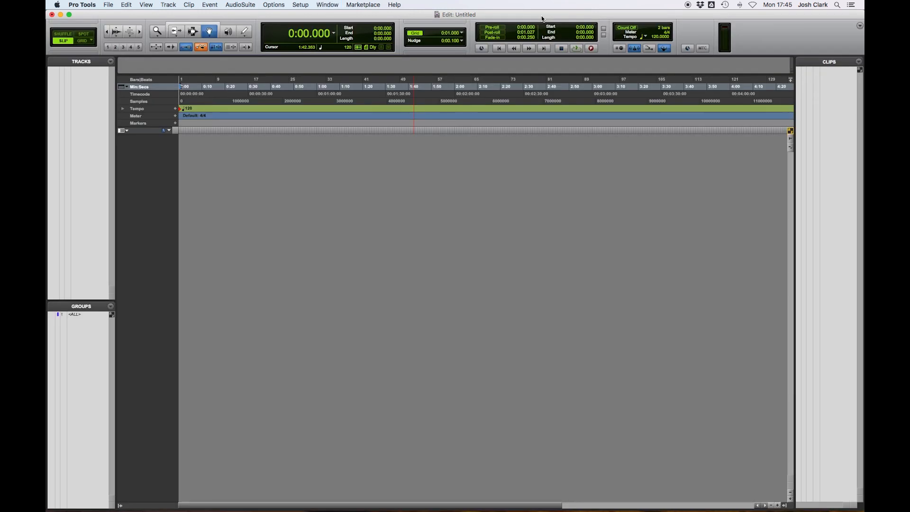
key("super+Tab")
left_click(404, 277)
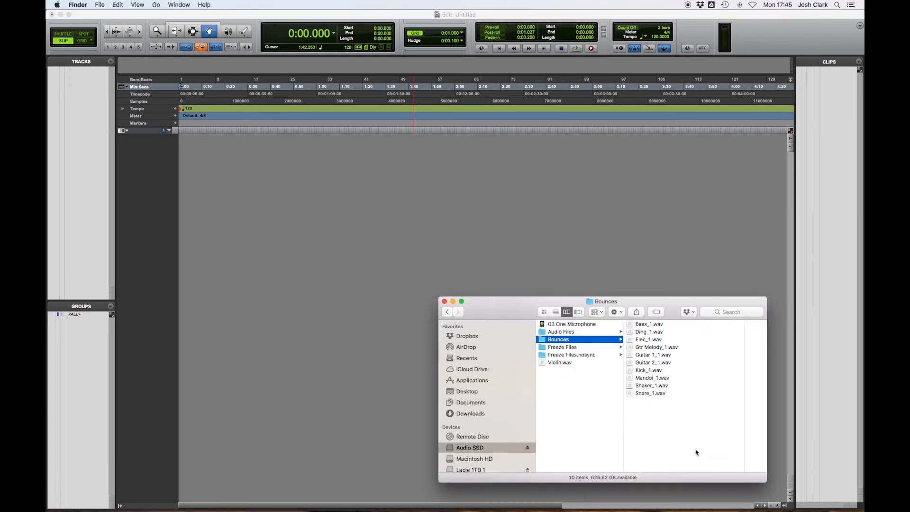
left_click_drag(695, 451, 656, 315)
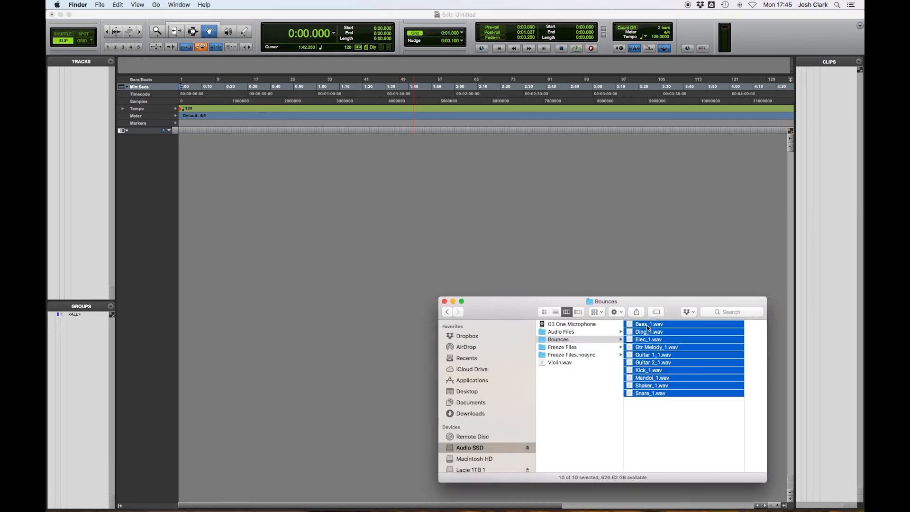
left_click_drag(643, 323, 223, 214)
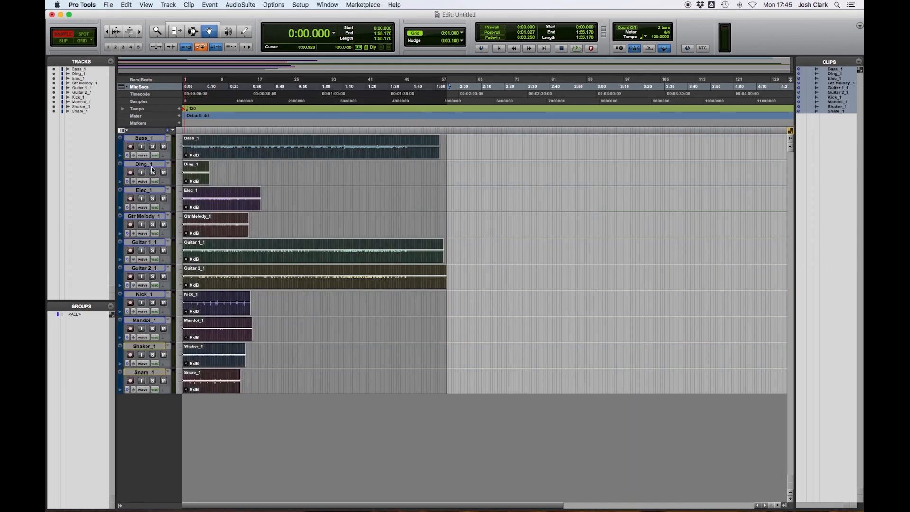
- Play back the imported tracks from the session start, then stop playback
key("t")
key("t")
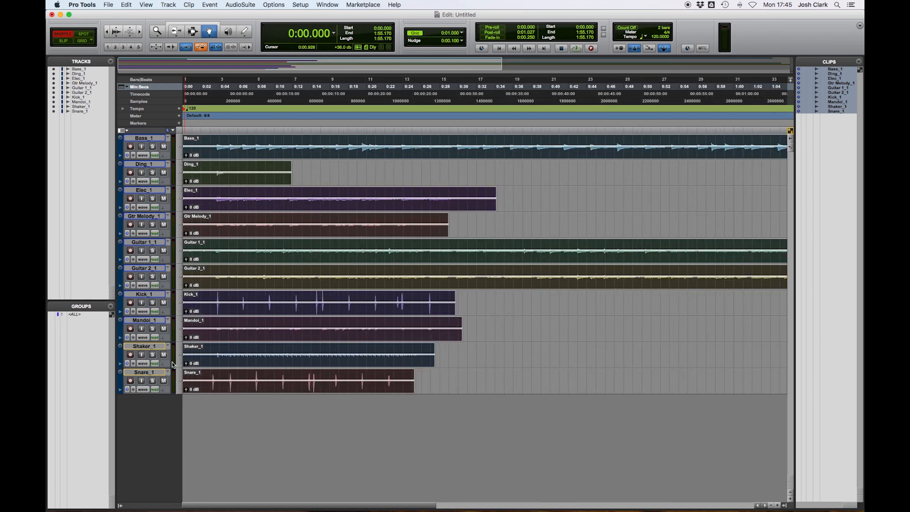
mouse_move(353, 511)
left_click(317, 485)
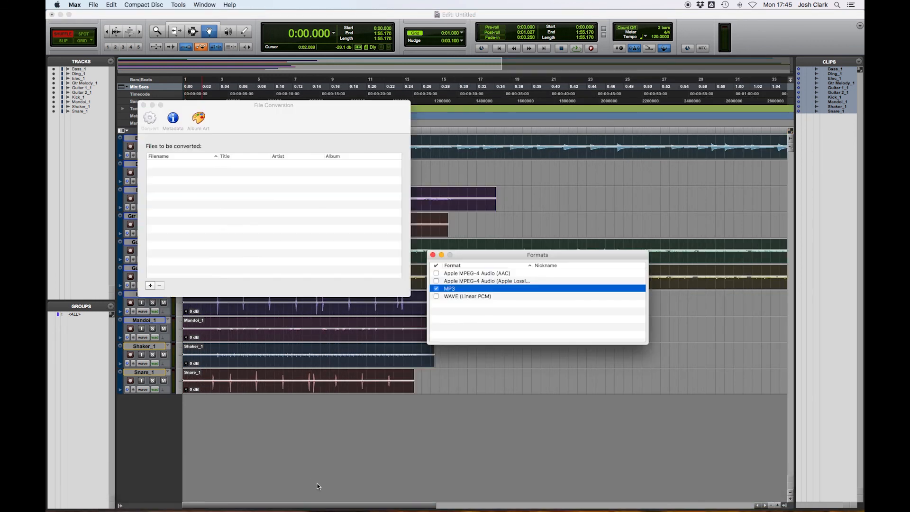
left_click(316, 483)
left_click(254, 437)
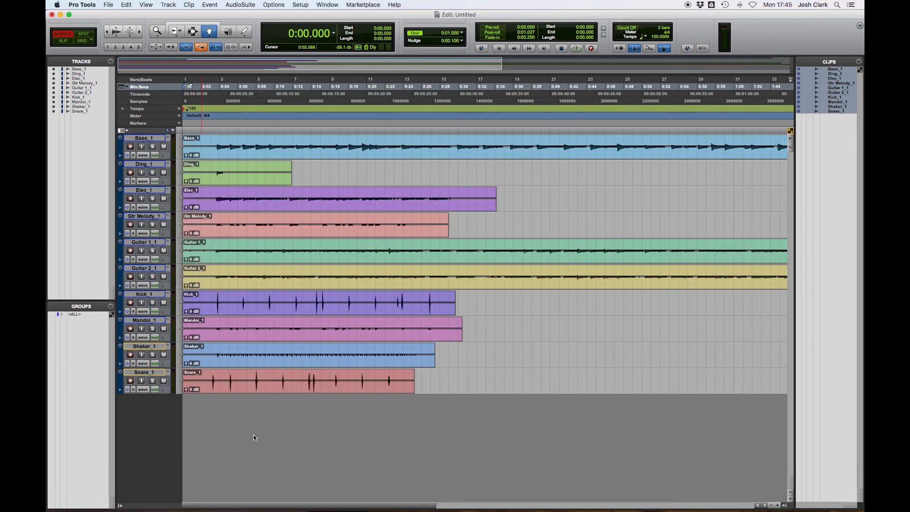
key("space")
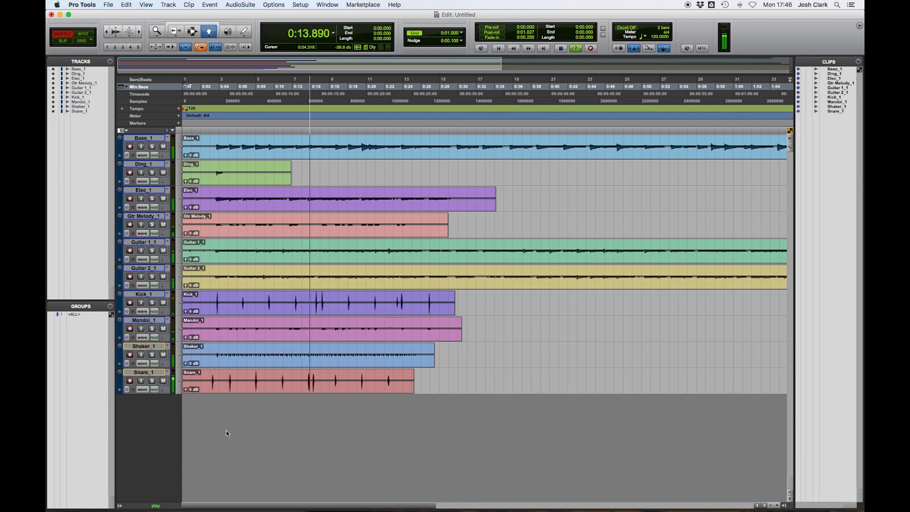
key("space")
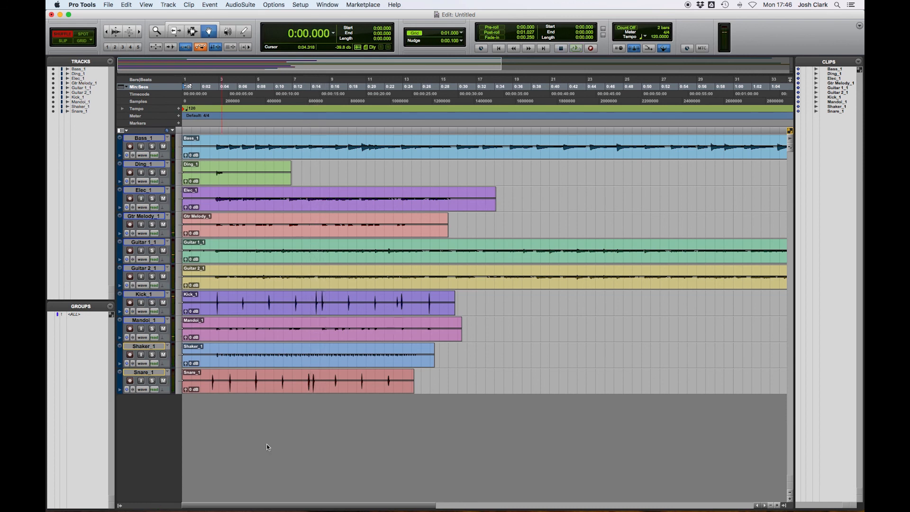